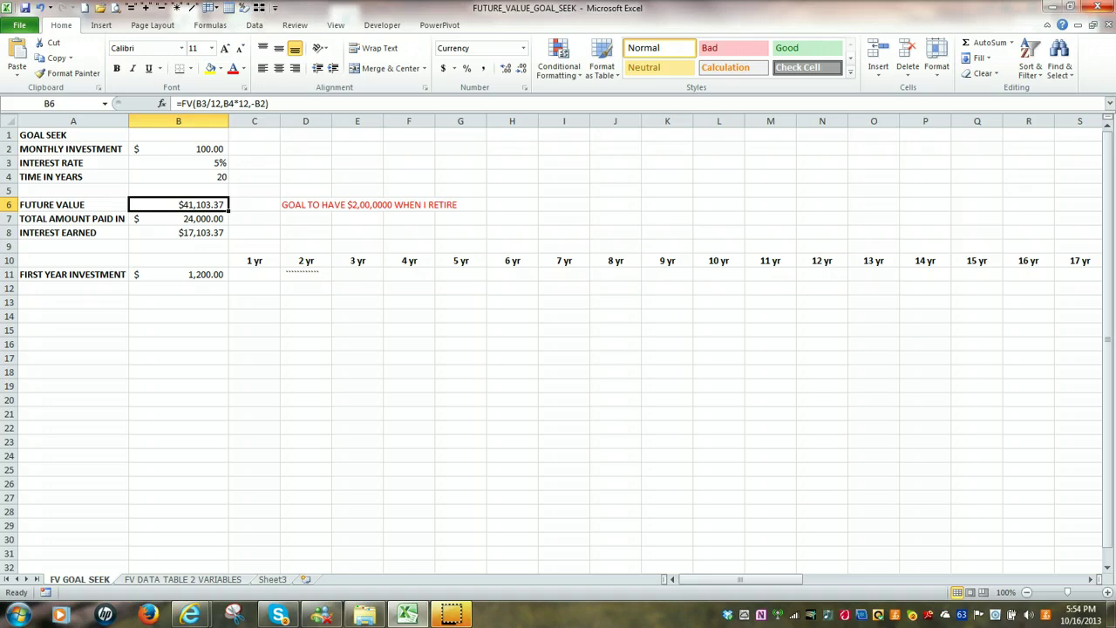
Step: Review the $100 monthly investment, 5% rate and 20-year term in B2–B4, then select B6
{"action": "left_click", "coordinate": [203, 149]}
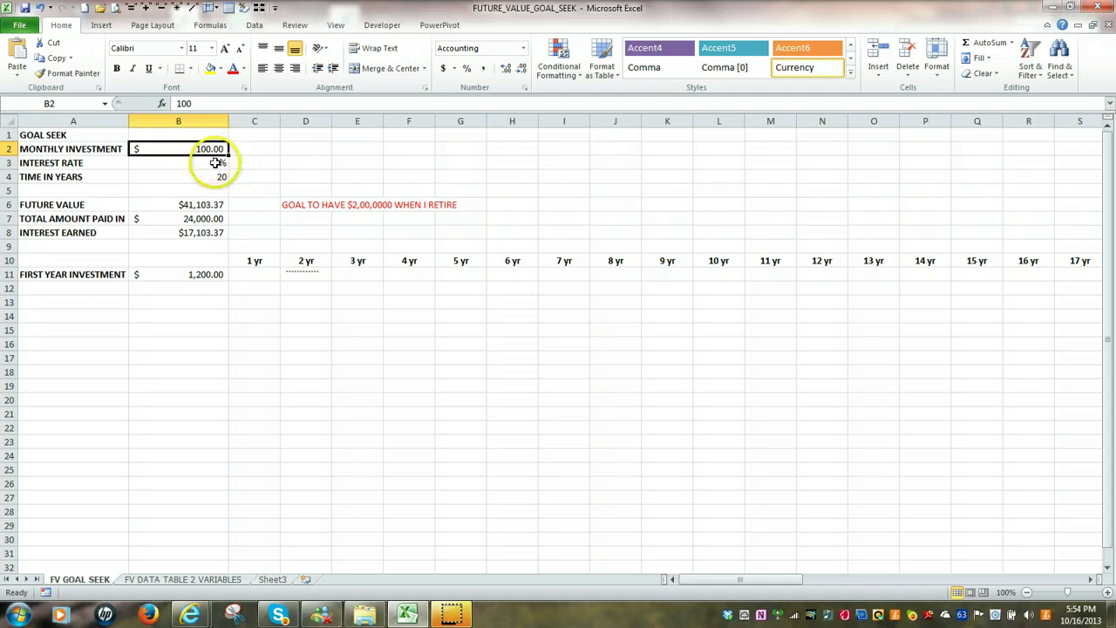
{"action": "left_click", "coordinate": [215, 163]}
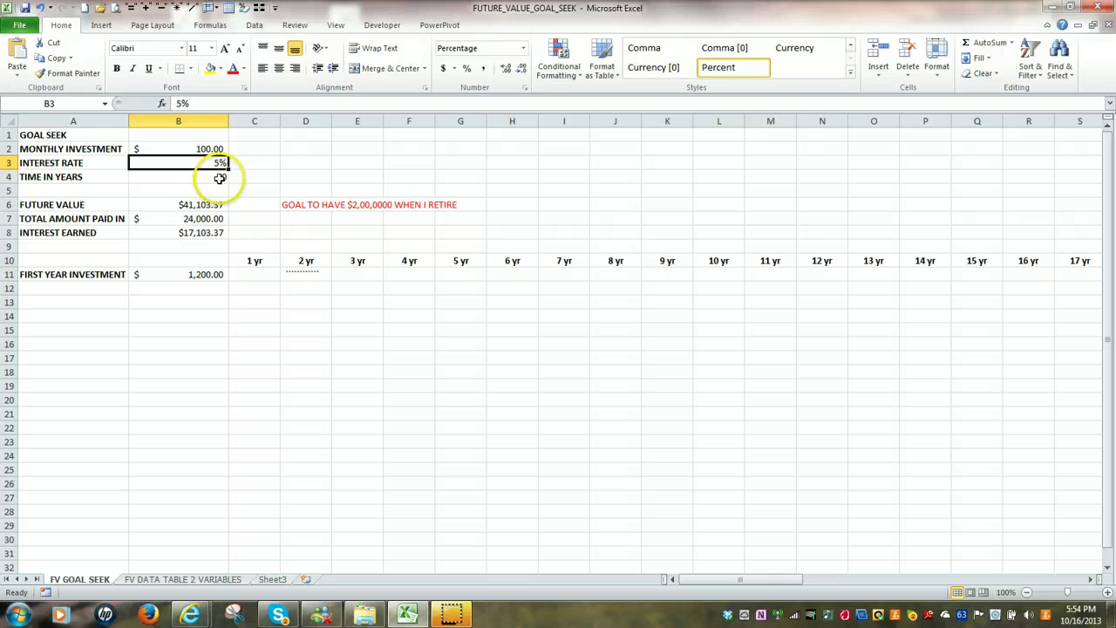
{"action": "left_click", "coordinate": [220, 177]}
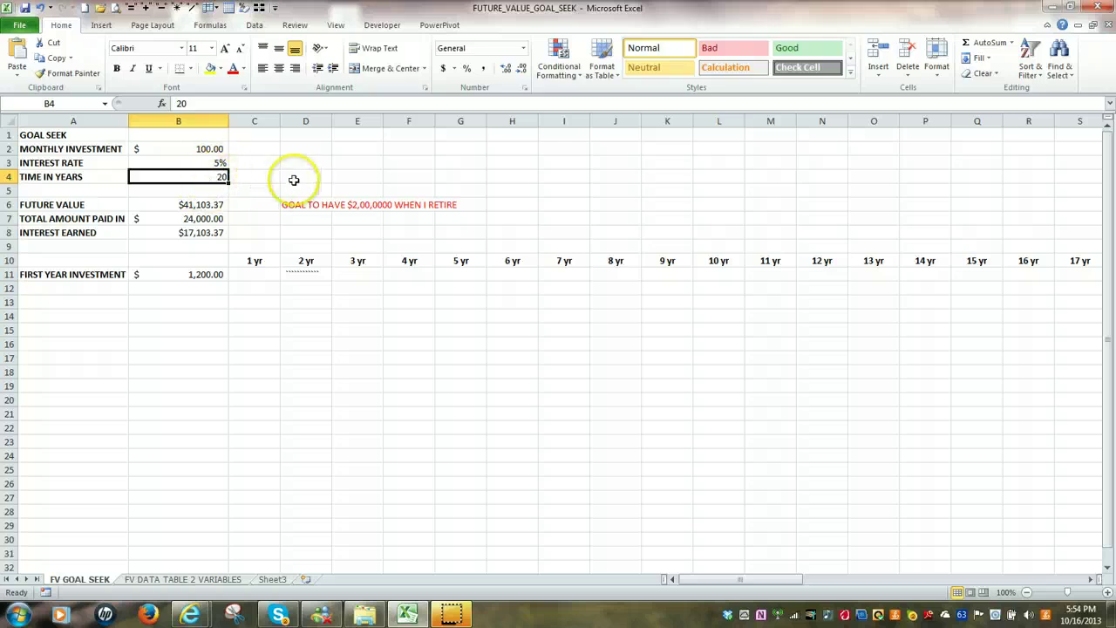
{"action": "left_click", "coordinate": [201, 148]}
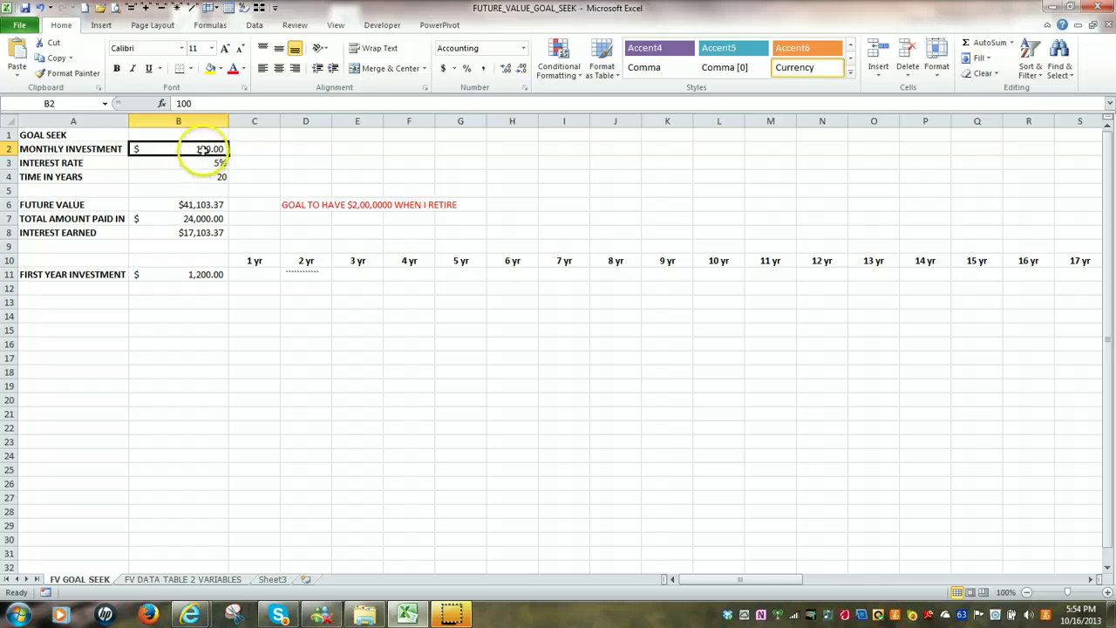
{"action": "left_click", "coordinate": [216, 163]}
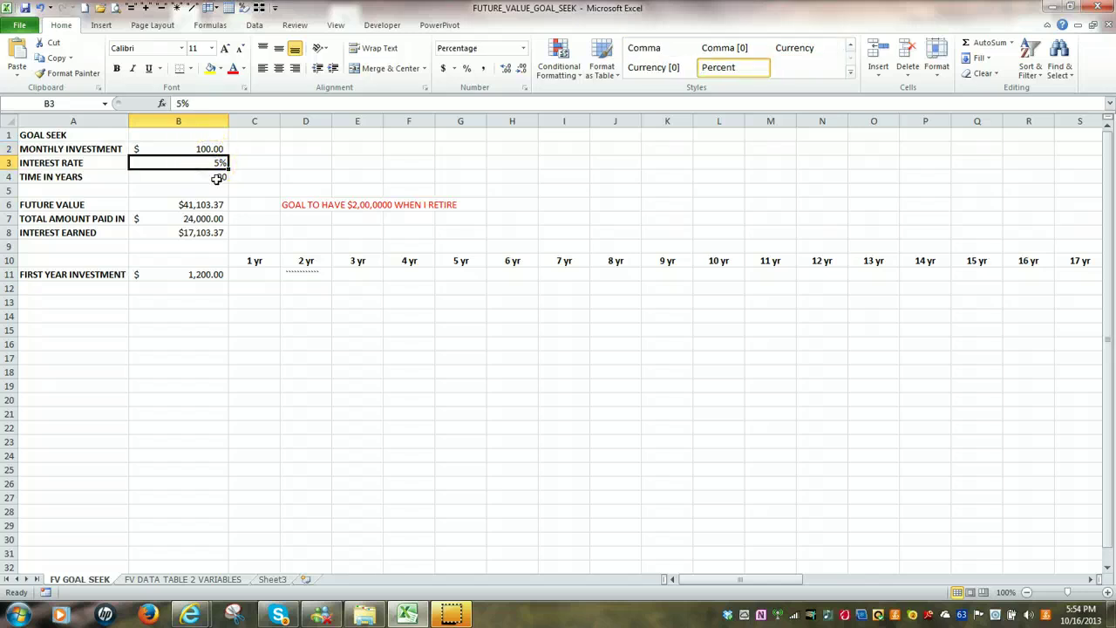
{"action": "left_click", "coordinate": [216, 177]}
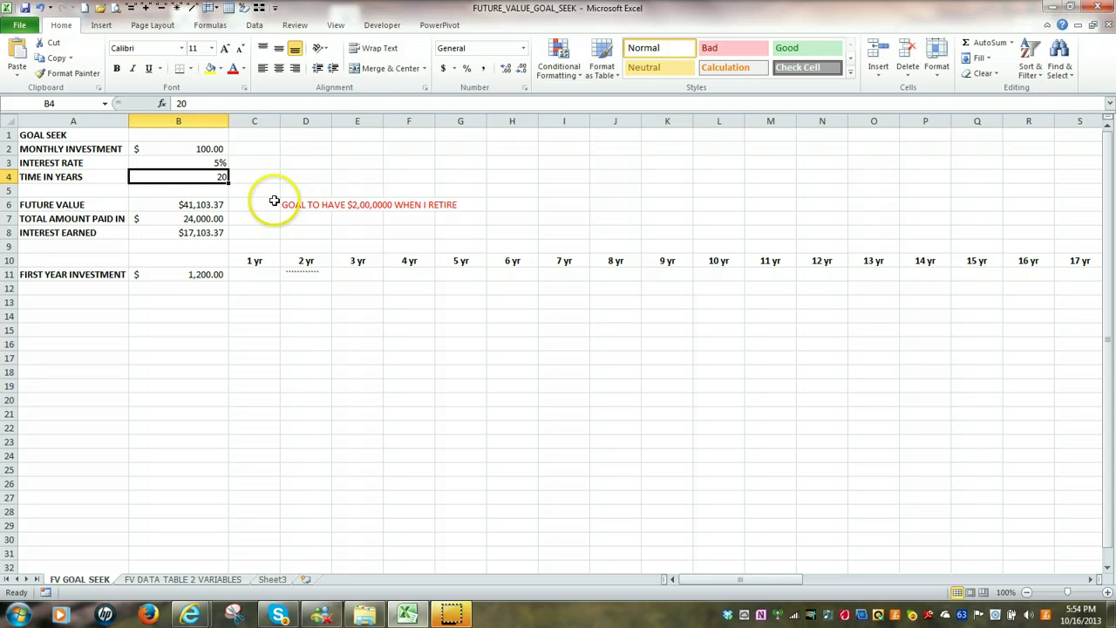
{"action": "left_click", "coordinate": [188, 203]}
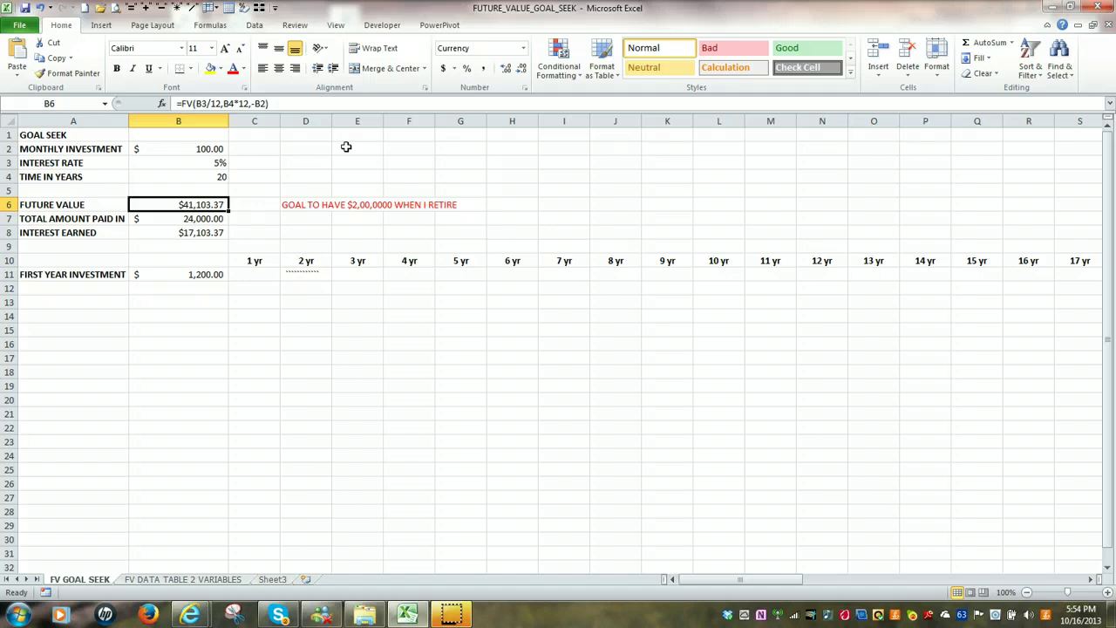
Step: Delete B6's old formula and start a fresh FV function in its place
{"action": "key", "text": "Delete"}
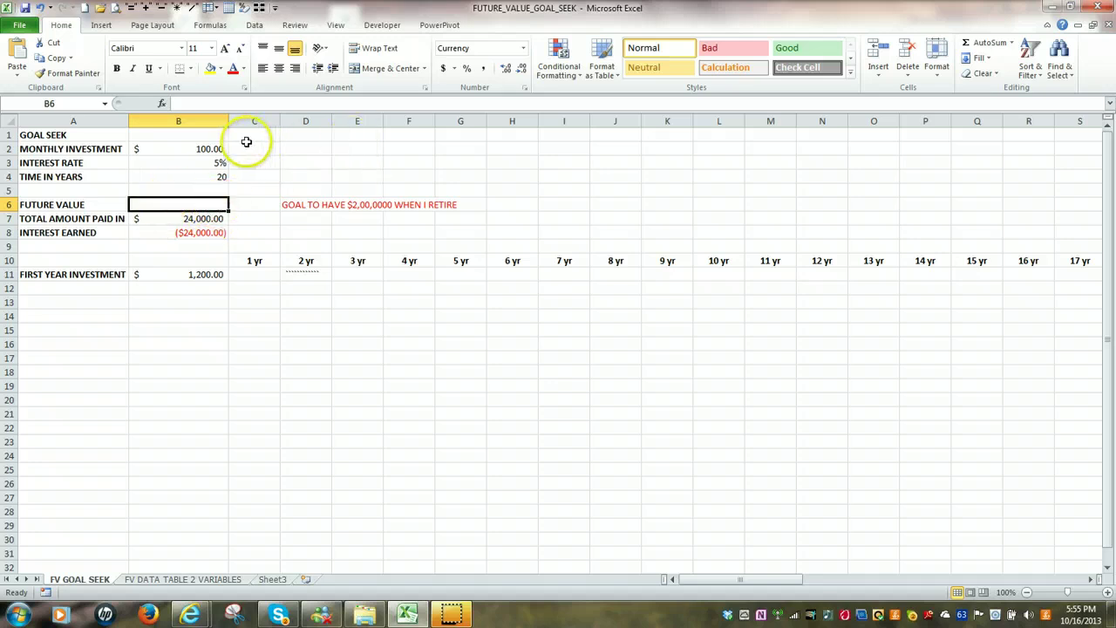
{"action": "left_click", "coordinate": [163, 104]}
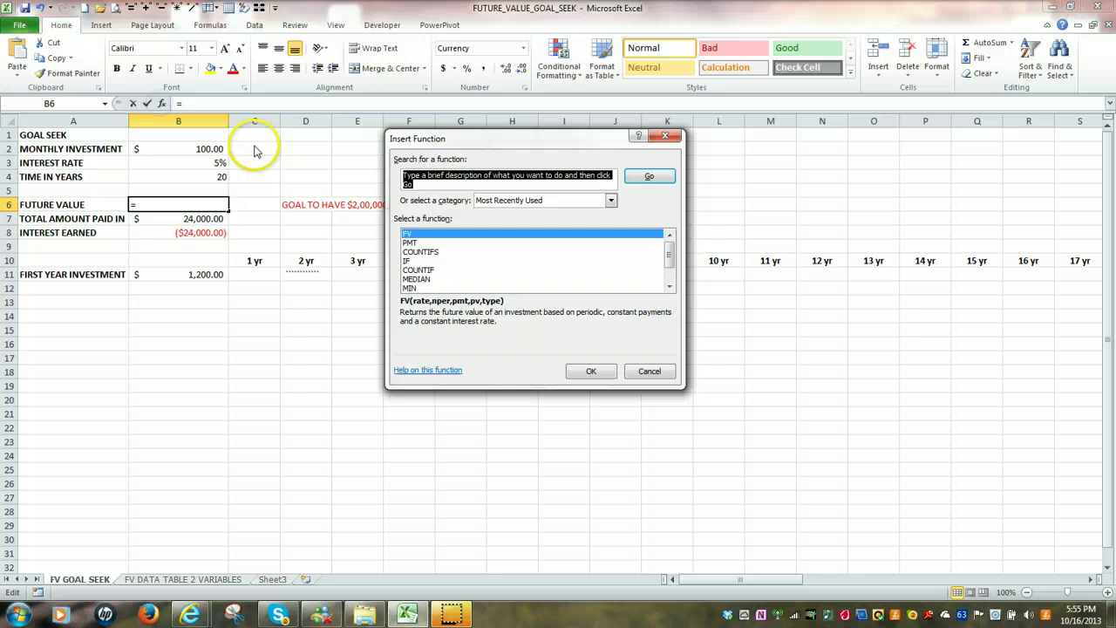
{"action": "double_click", "coordinate": [421, 236]}
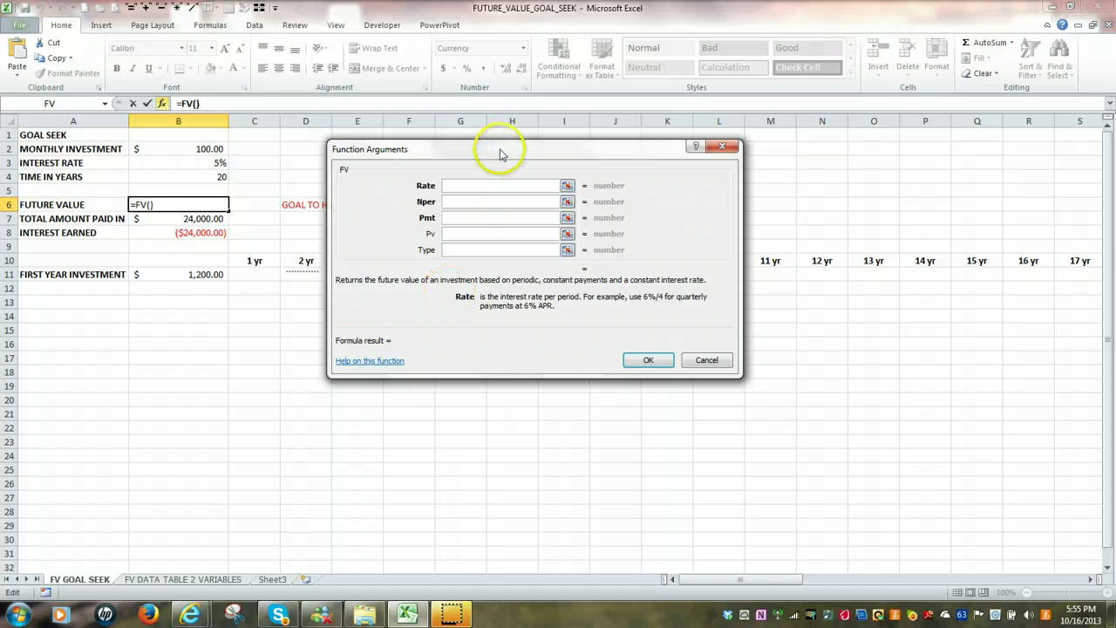
{"action": "left_click_drag", "start_coordinate": [498, 149], "coordinate": [575, 151]}
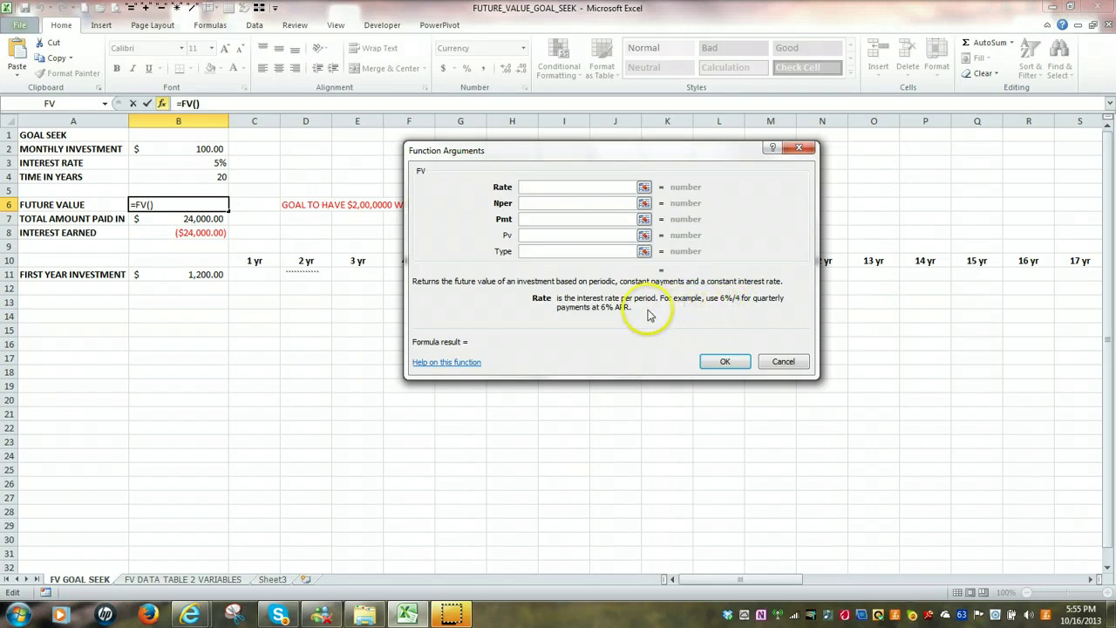
{"action": "left_click", "coordinate": [529, 203]}
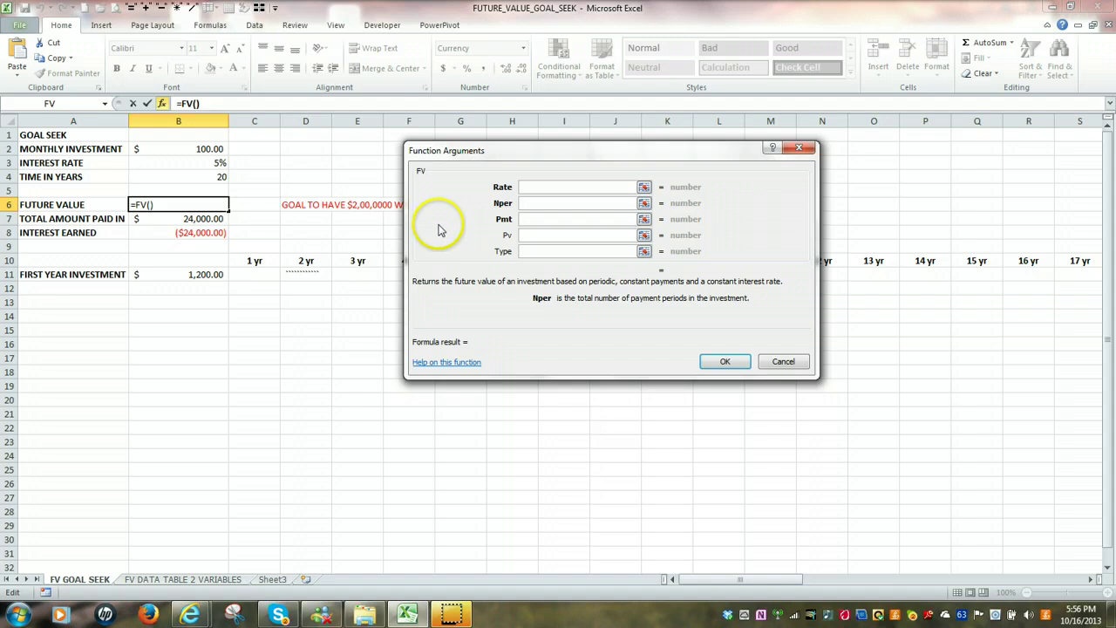
{"action": "left_click", "coordinate": [523, 219]}
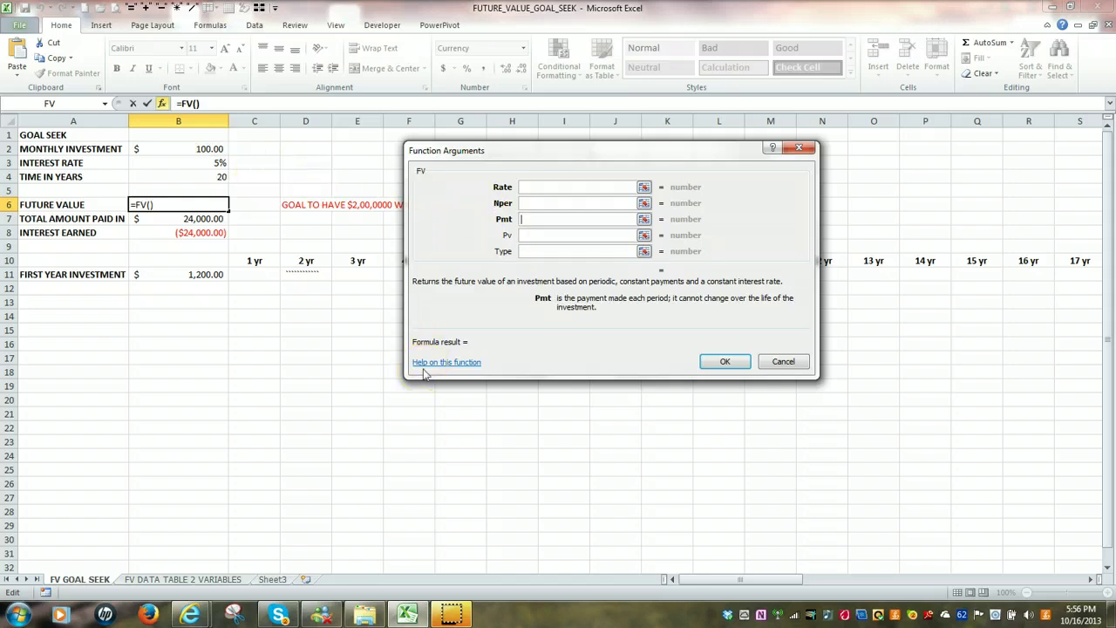
{"action": "left_click", "coordinate": [539, 186]}
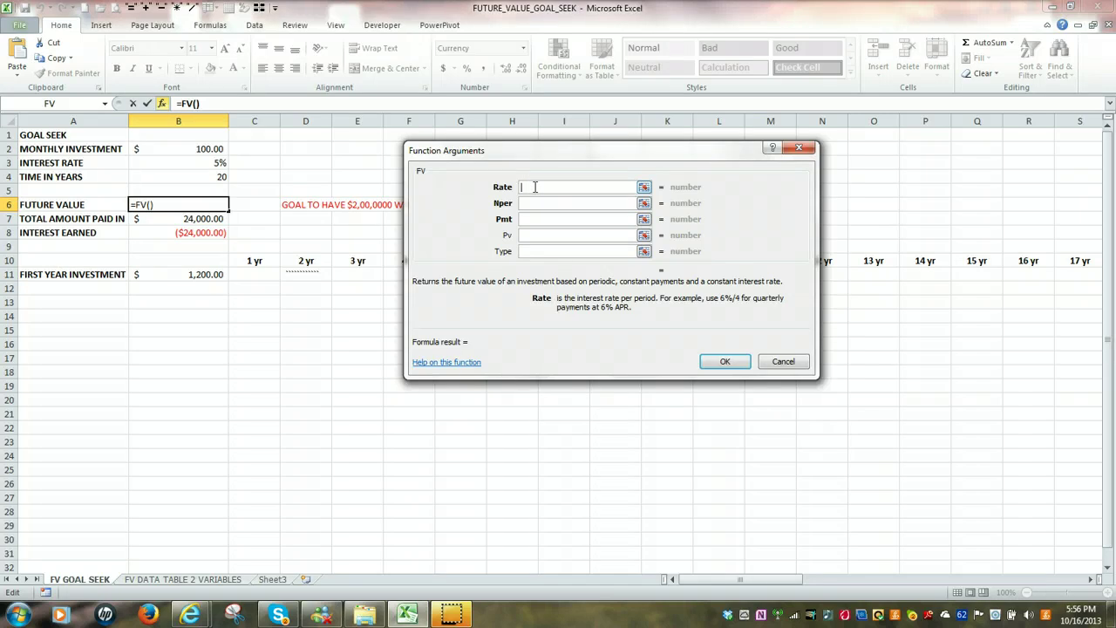
Step: Fill the FV arguments with Rate B3/12, Nper B4*12 and Pmt -B2, then confirm
{"action": "left_click", "coordinate": [219, 163]}
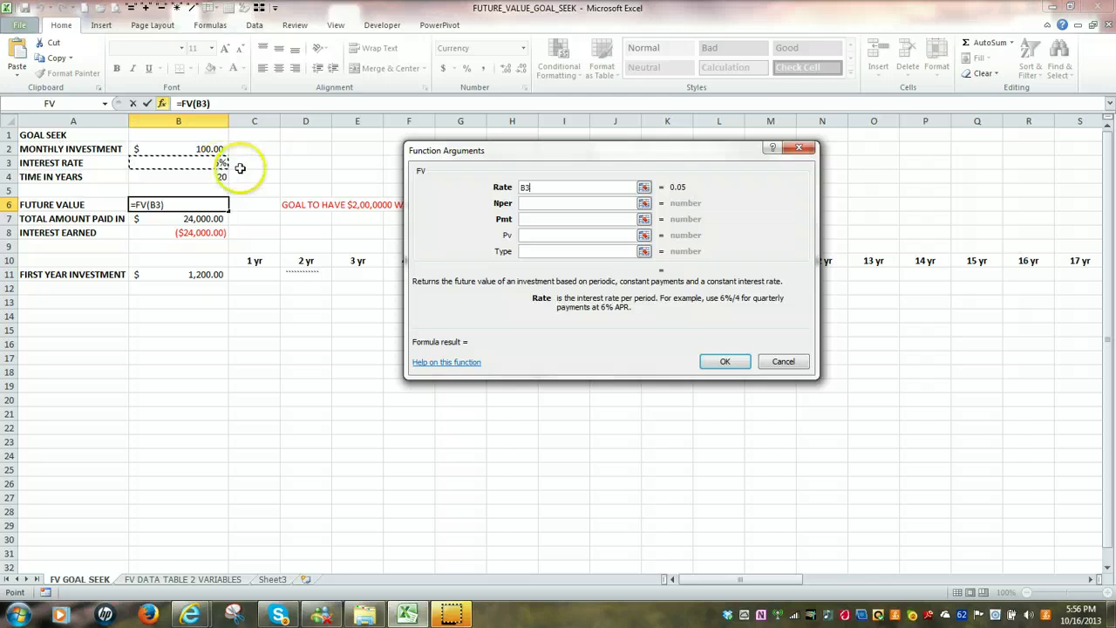
{"action": "type", "text": "/"}
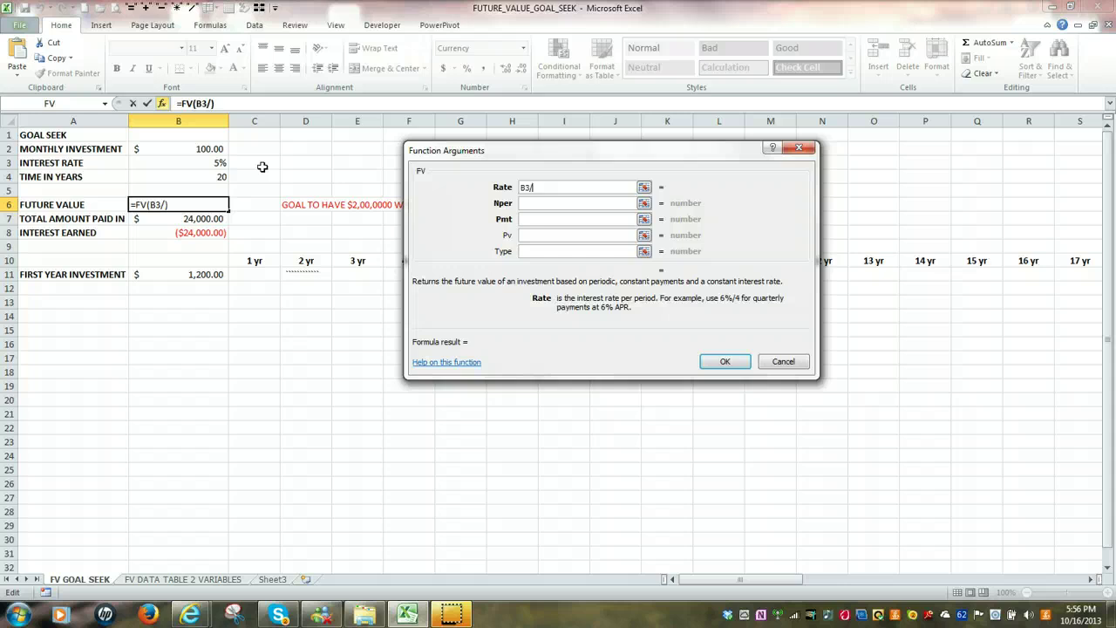
{"action": "type", "text": "12"}
{"action": "left_click", "coordinate": [524, 203]}
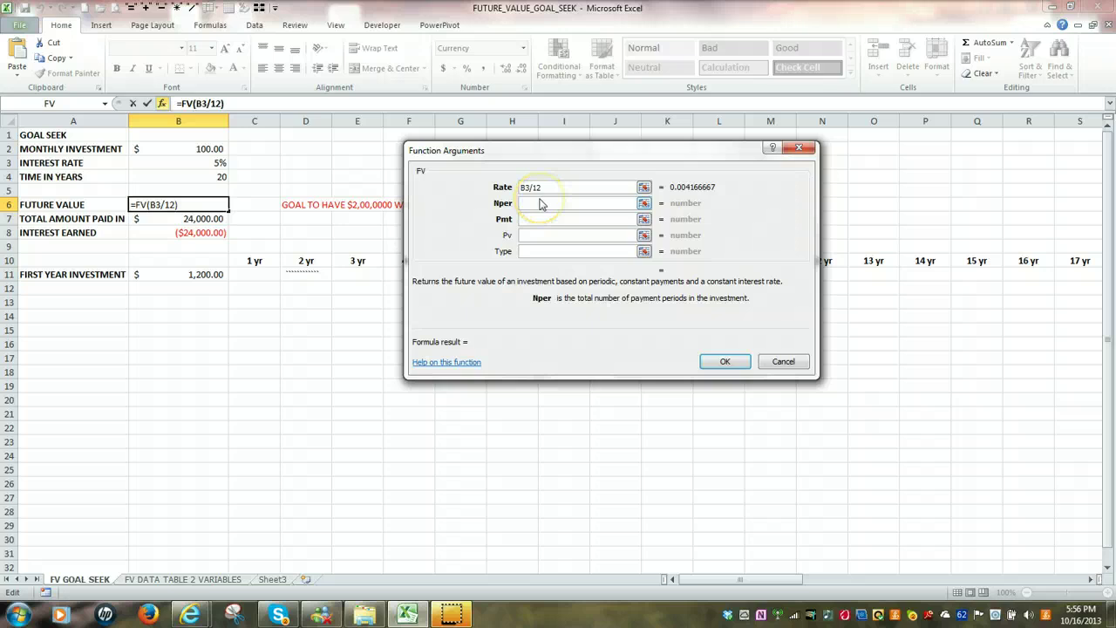
{"action": "left_click", "coordinate": [213, 174]}
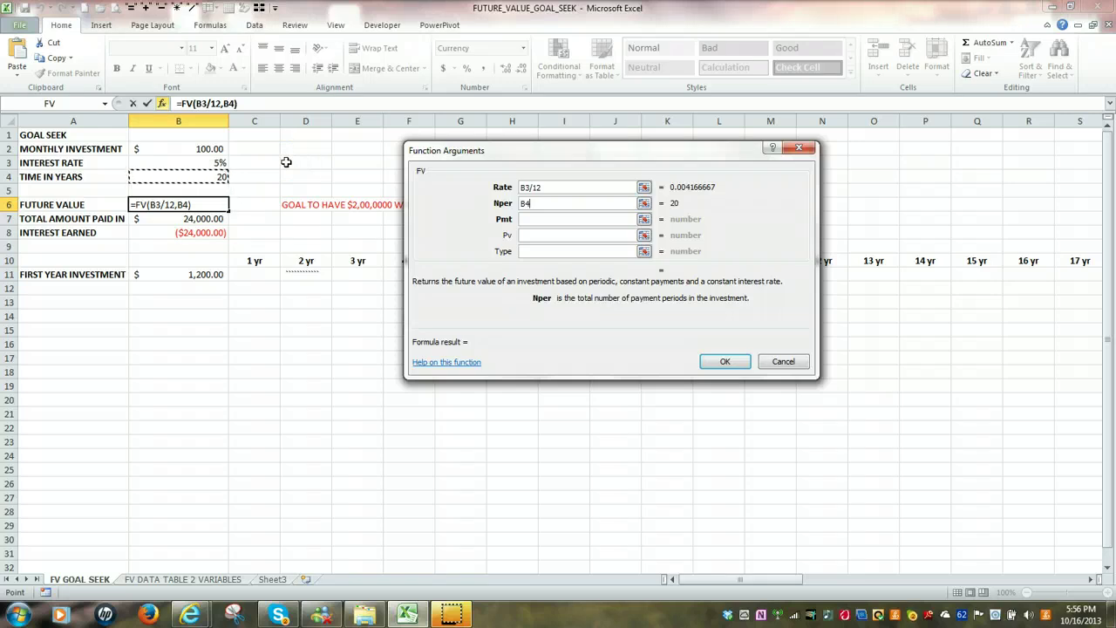
{"action": "type", "text": "*"}
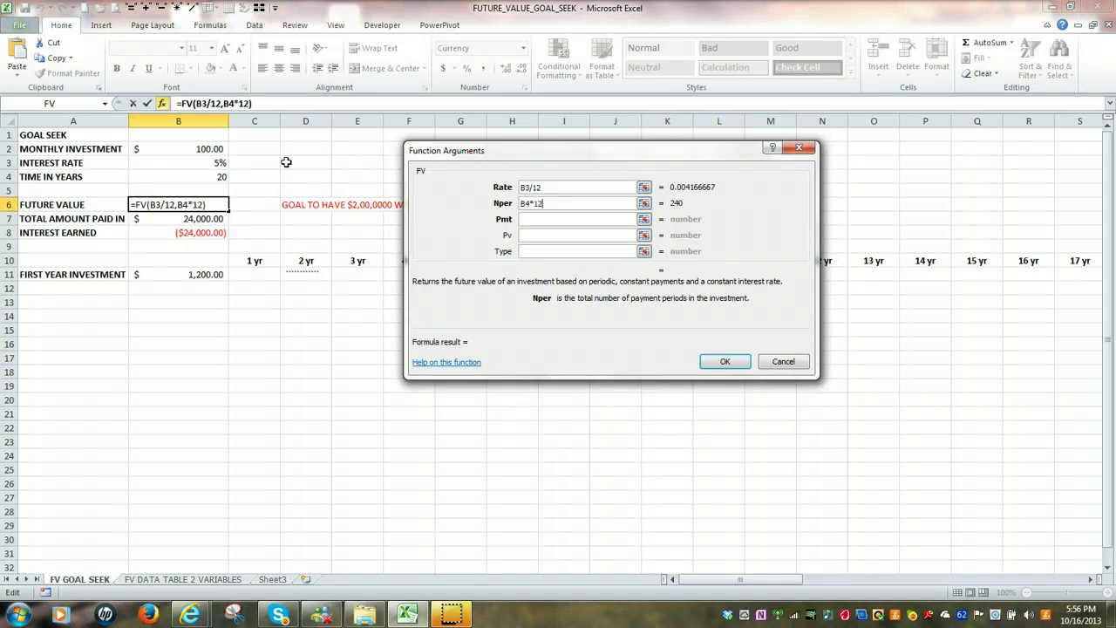
{"action": "left_click", "coordinate": [525, 219]}
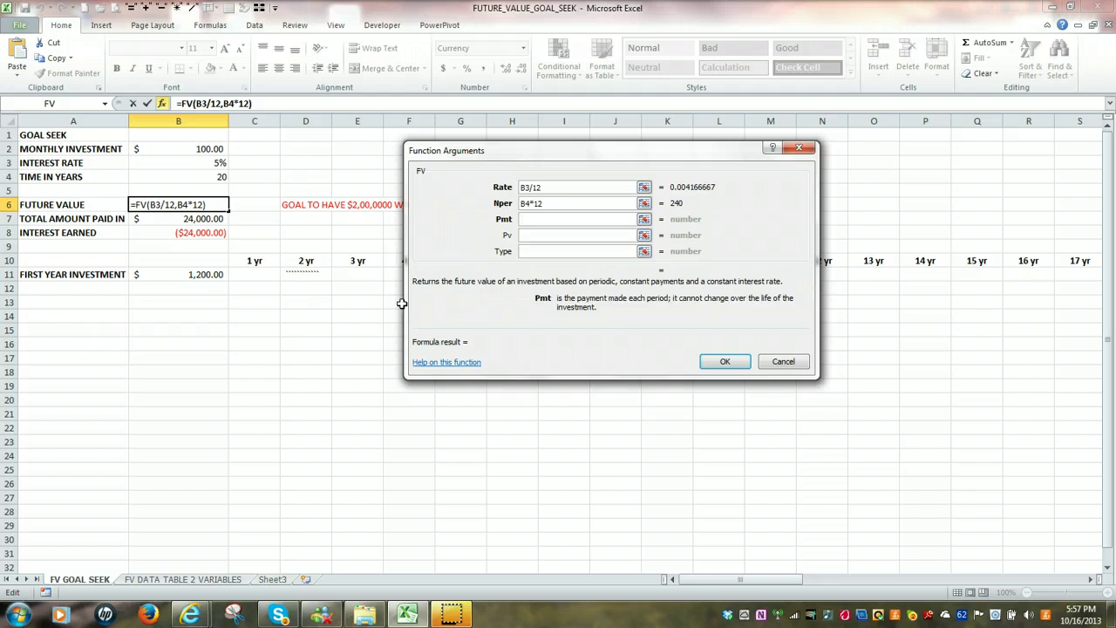
{"action": "type", "text": "-"}
{"action": "left_click", "coordinate": [196, 148]}
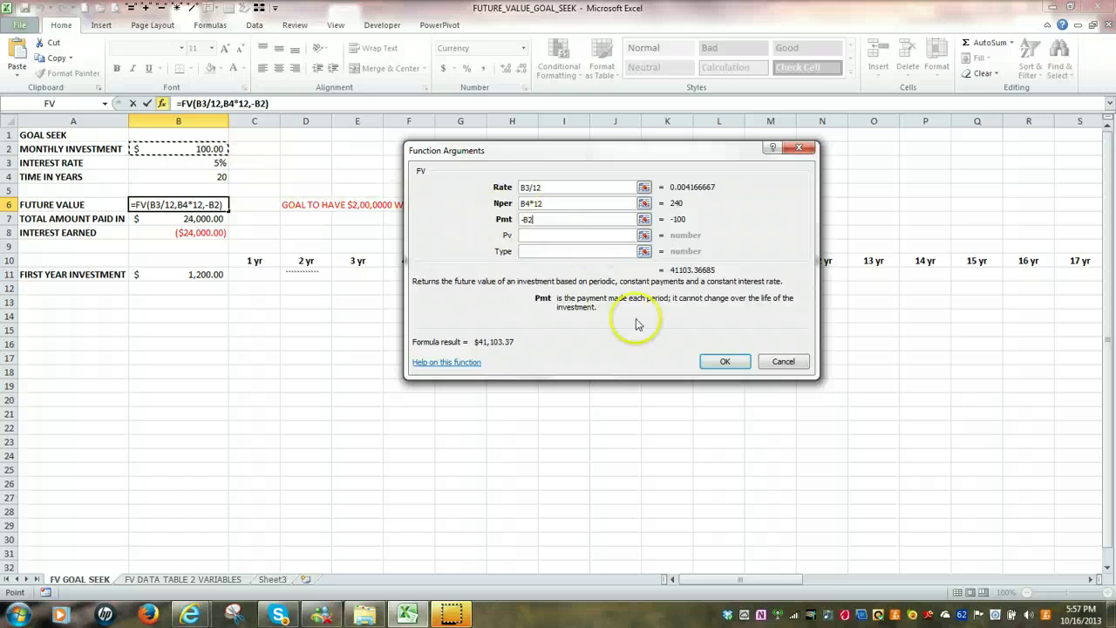
{"action": "left_click", "coordinate": [726, 362]}
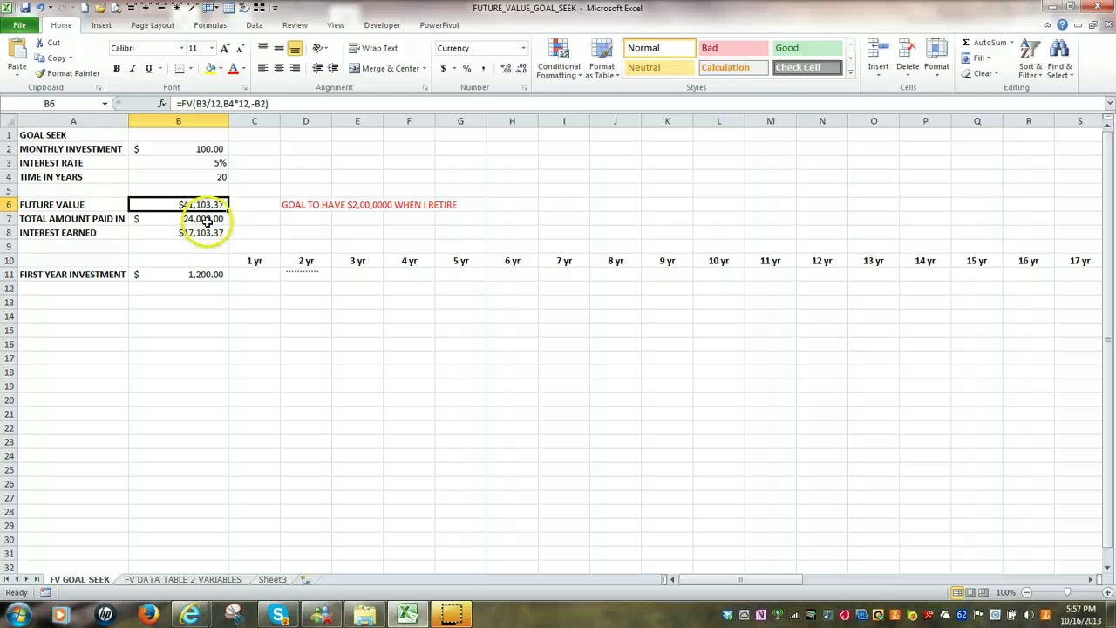
{"action": "left_click", "coordinate": [207, 220]}
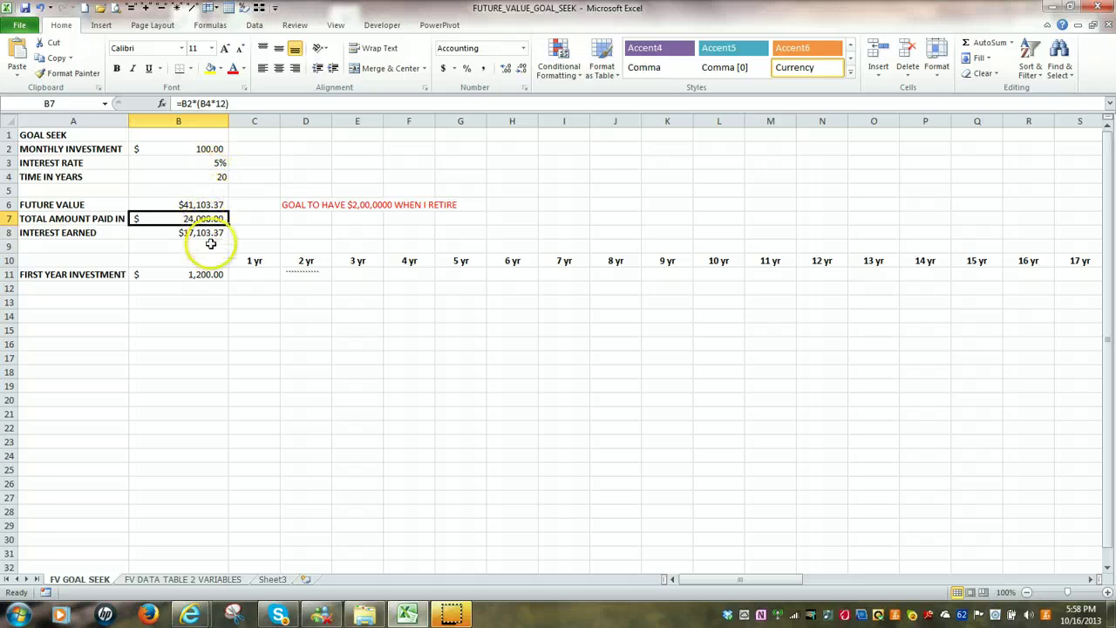
{"action": "left_click", "coordinate": [187, 204]}
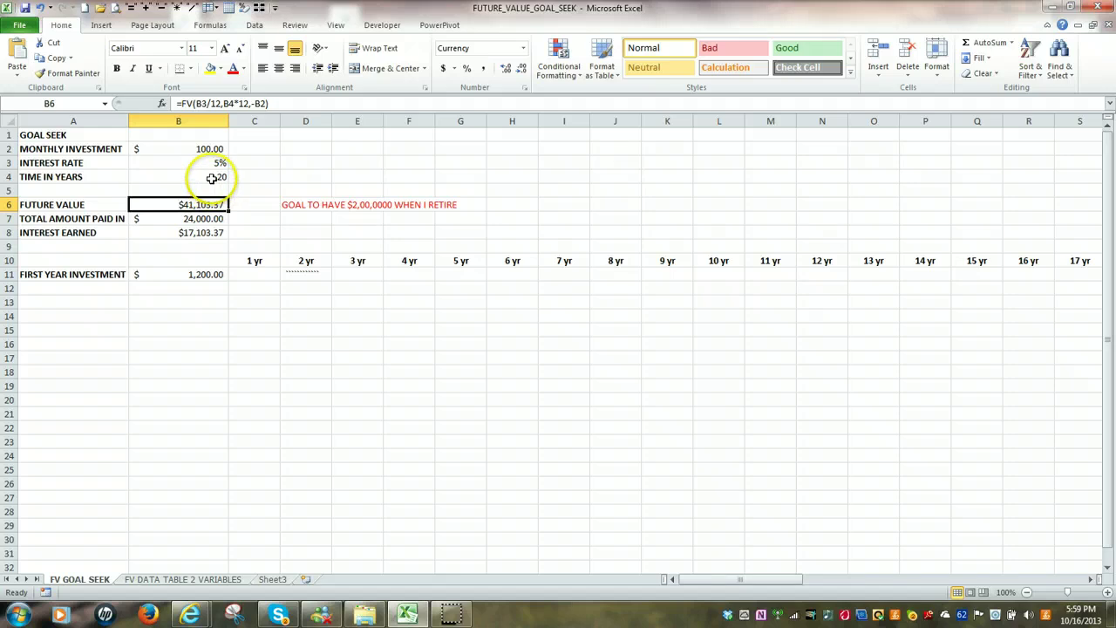
Step: Set B4 to 40 years and check B6's recalculated $152,602.02 future value
{"action": "left_click", "coordinate": [211, 178]}
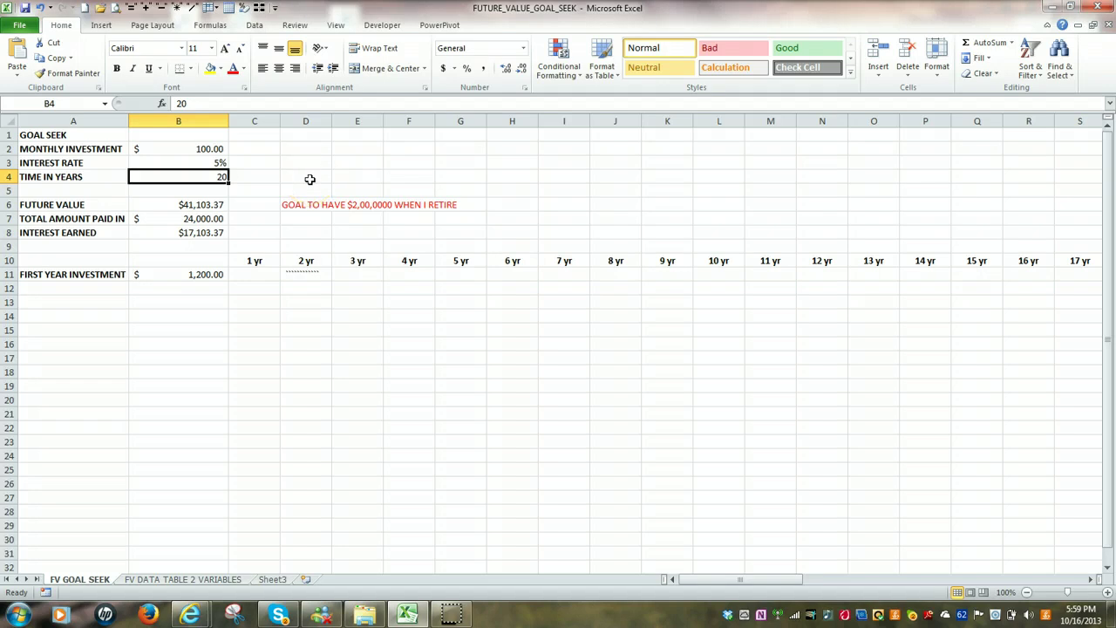
{"action": "type", "text": "4"}
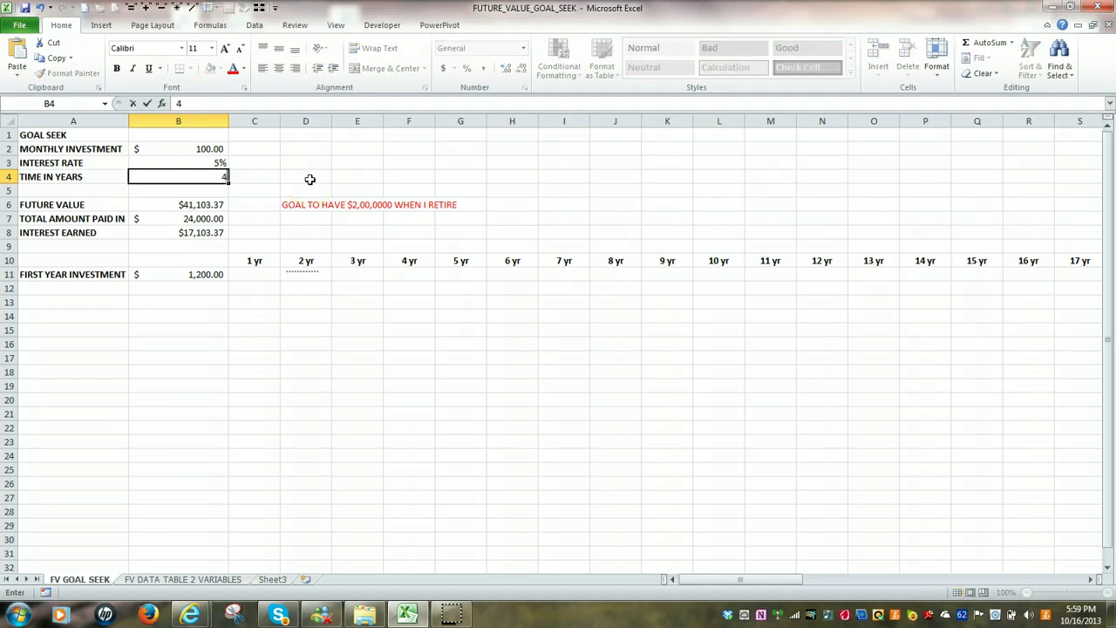
{"action": "type", "text": "0"}
{"action": "key", "text": "Return"}
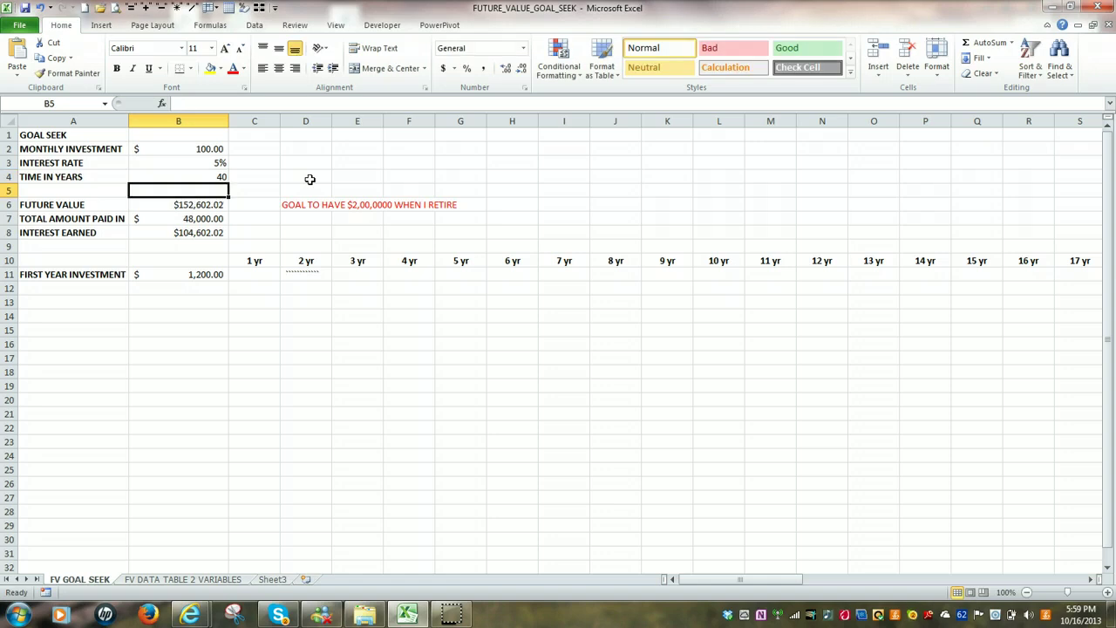
{"action": "left_click", "coordinate": [197, 203]}
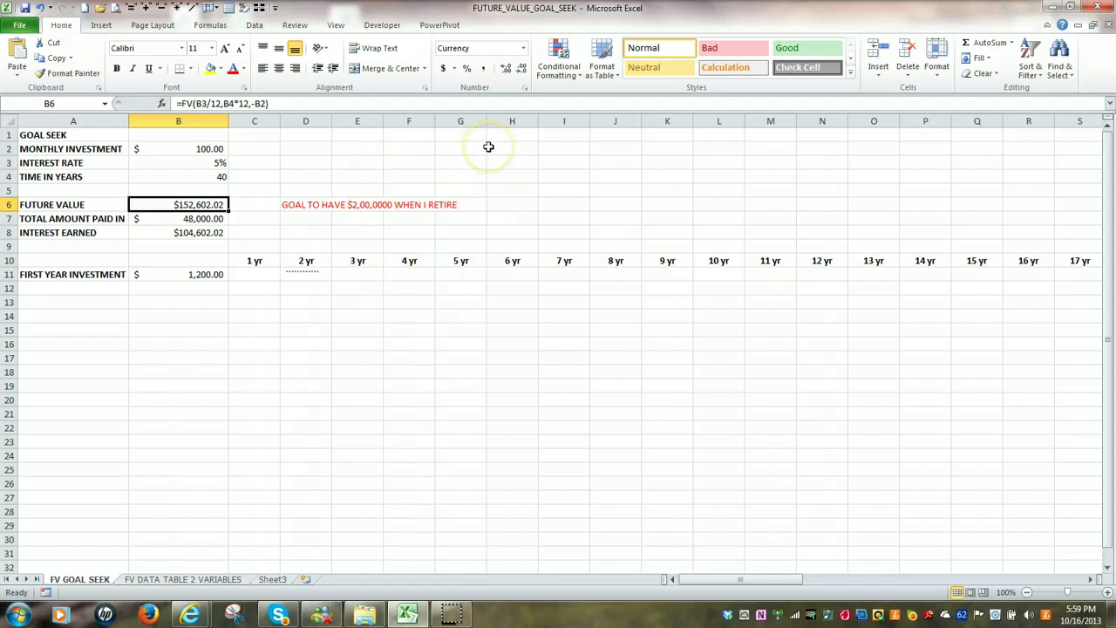
{"action": "left_click", "coordinate": [211, 148]}
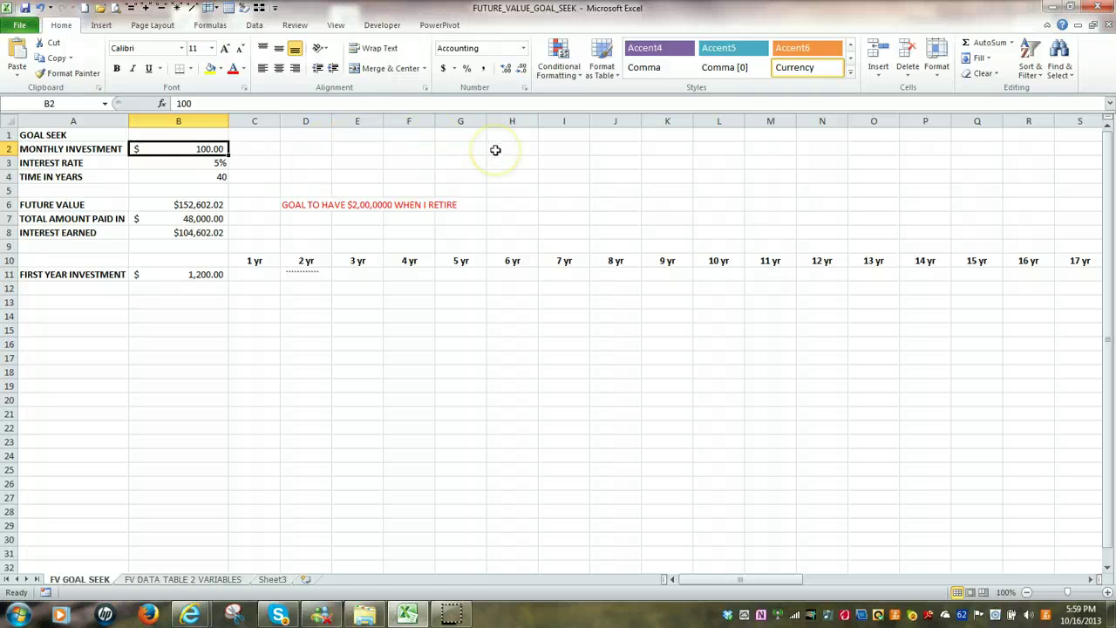
Step: Enter 200 as the monthly investment in B2 and view the future value in B6
{"action": "type", "text": "2"}
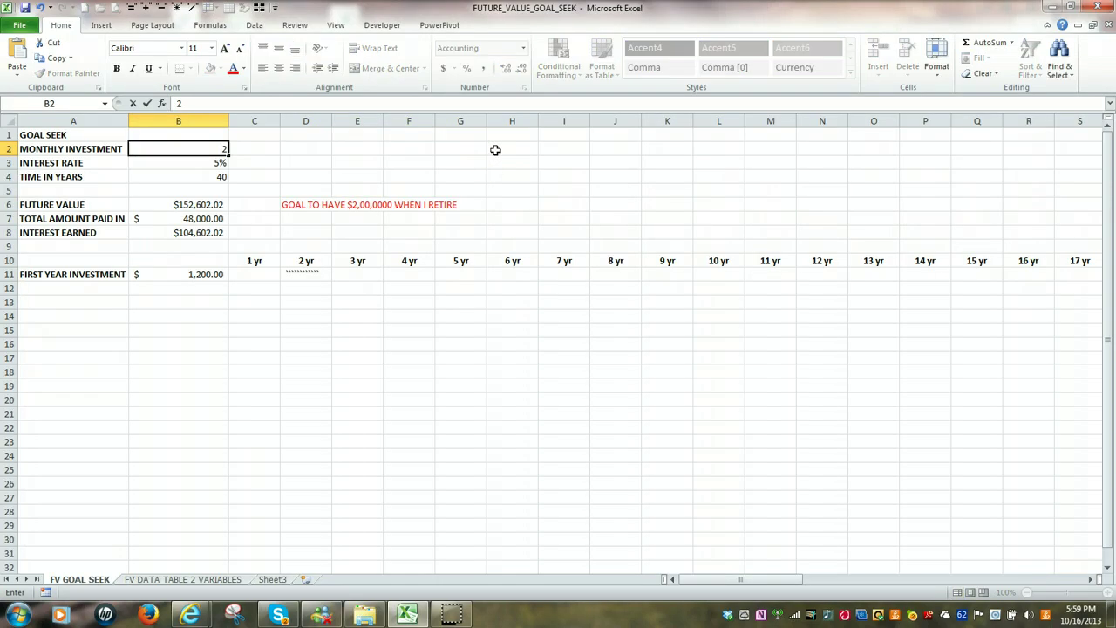
{"action": "type", "text": "00"}
{"action": "key", "text": "Return"}
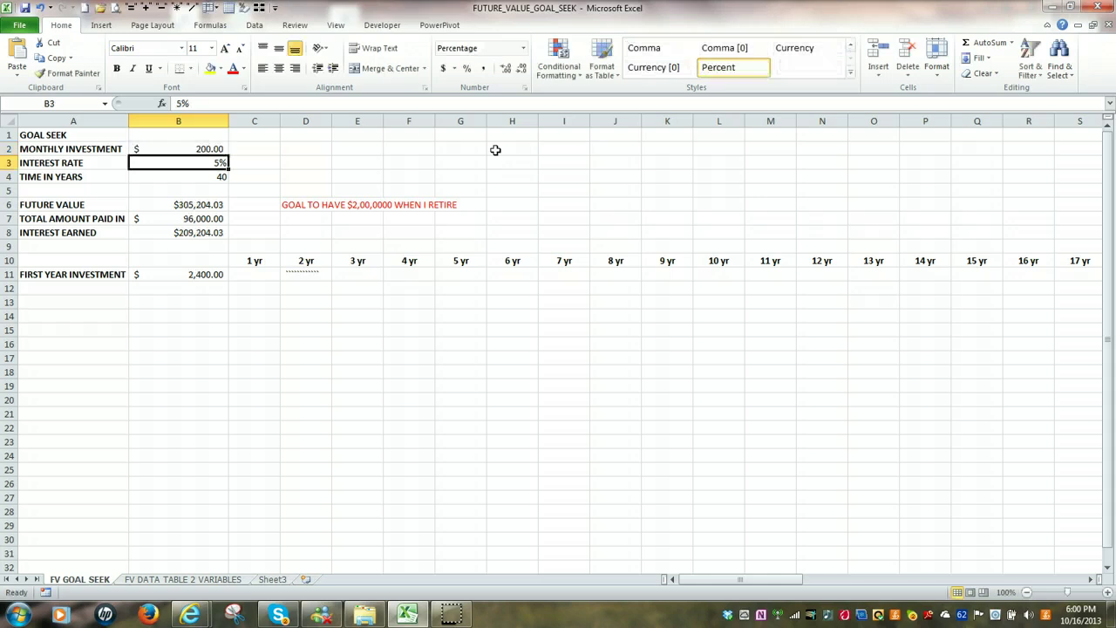
{"action": "left_click", "coordinate": [203, 204]}
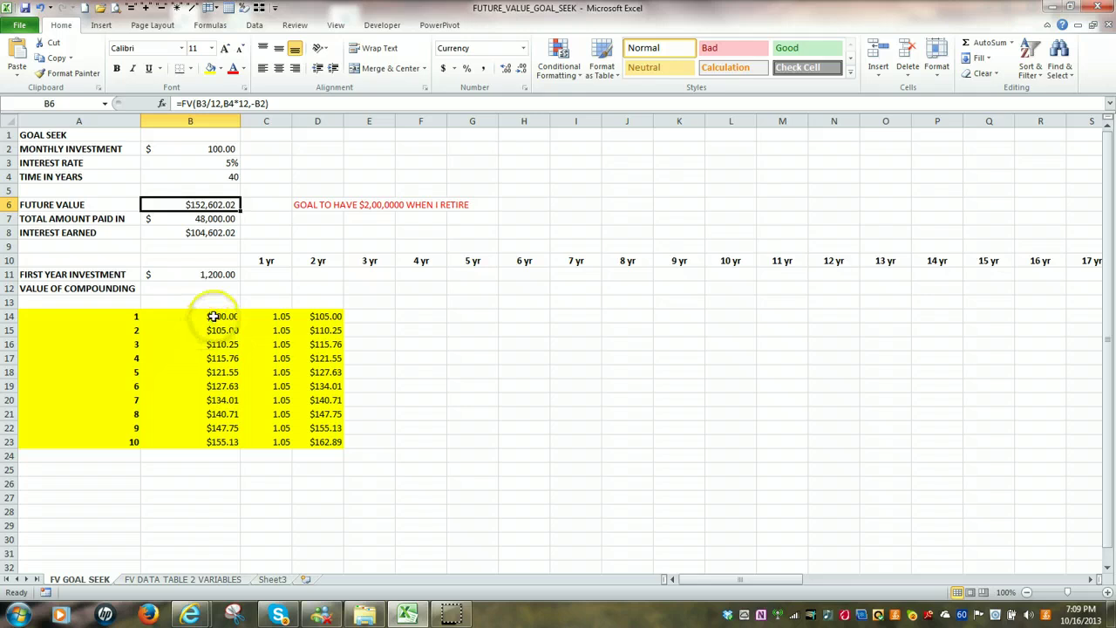
{"action": "left_click", "coordinate": [222, 314]}
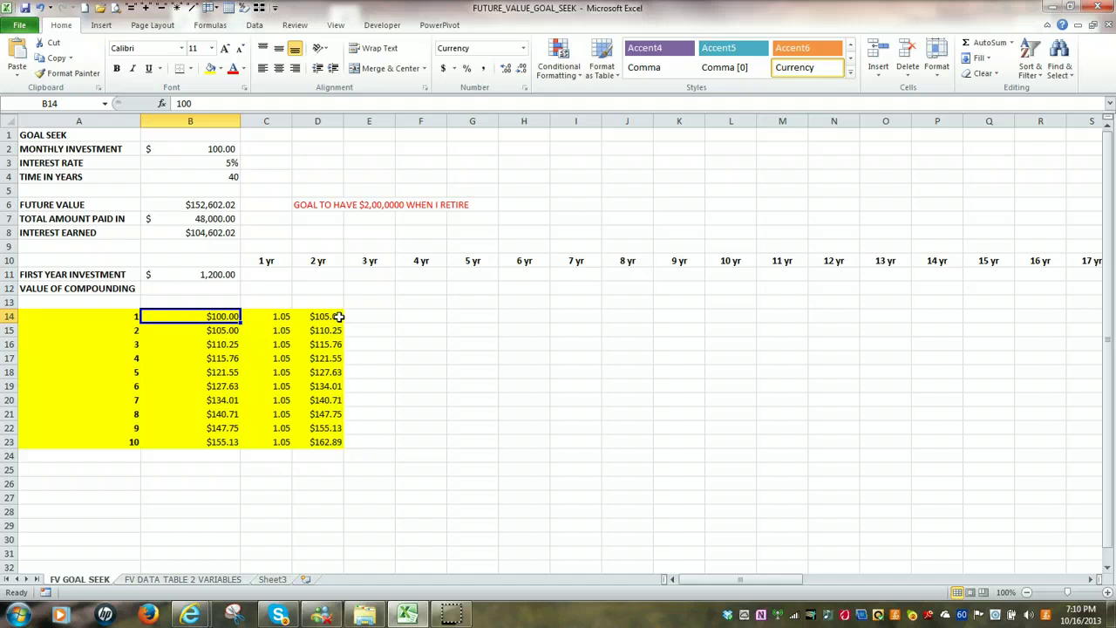
{"action": "left_click", "coordinate": [207, 331]}
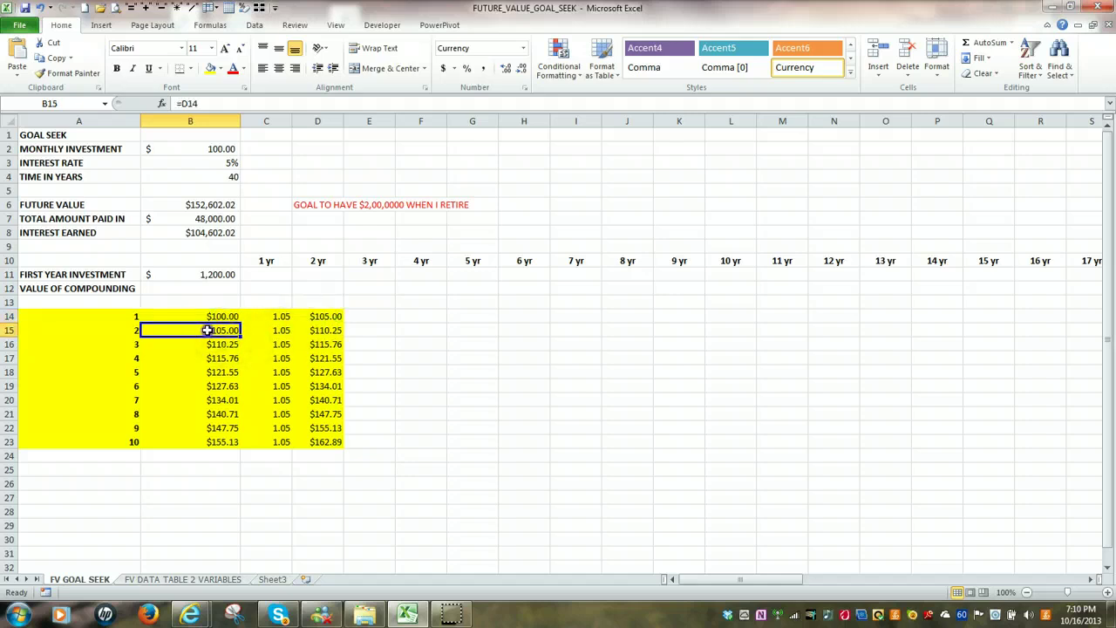
{"action": "left_click", "coordinate": [323, 331]}
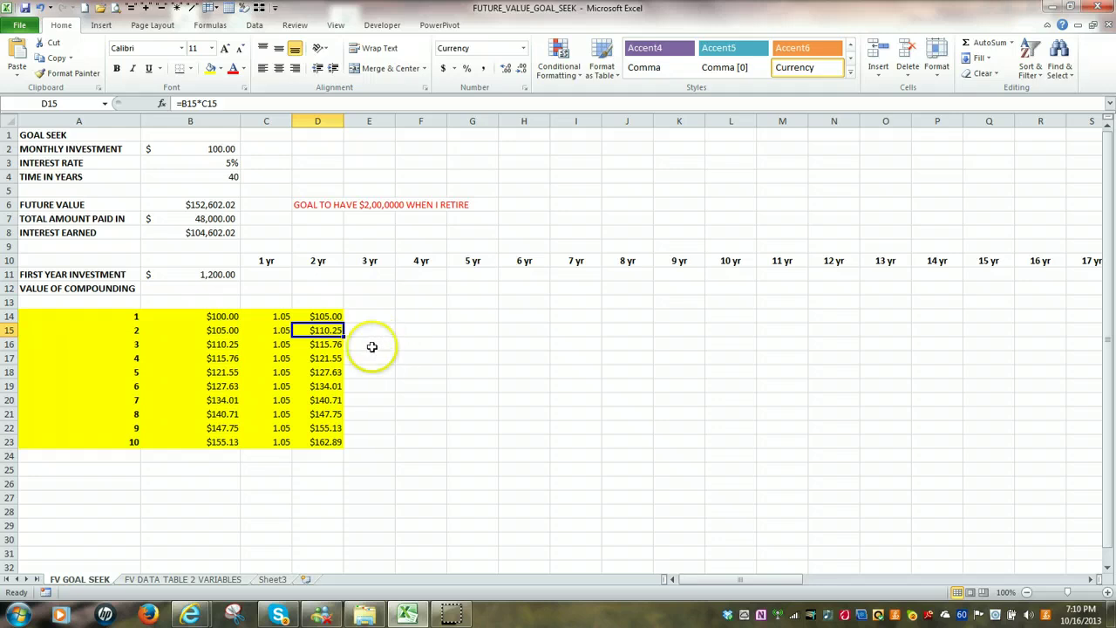
{"action": "left_click", "coordinate": [228, 346]}
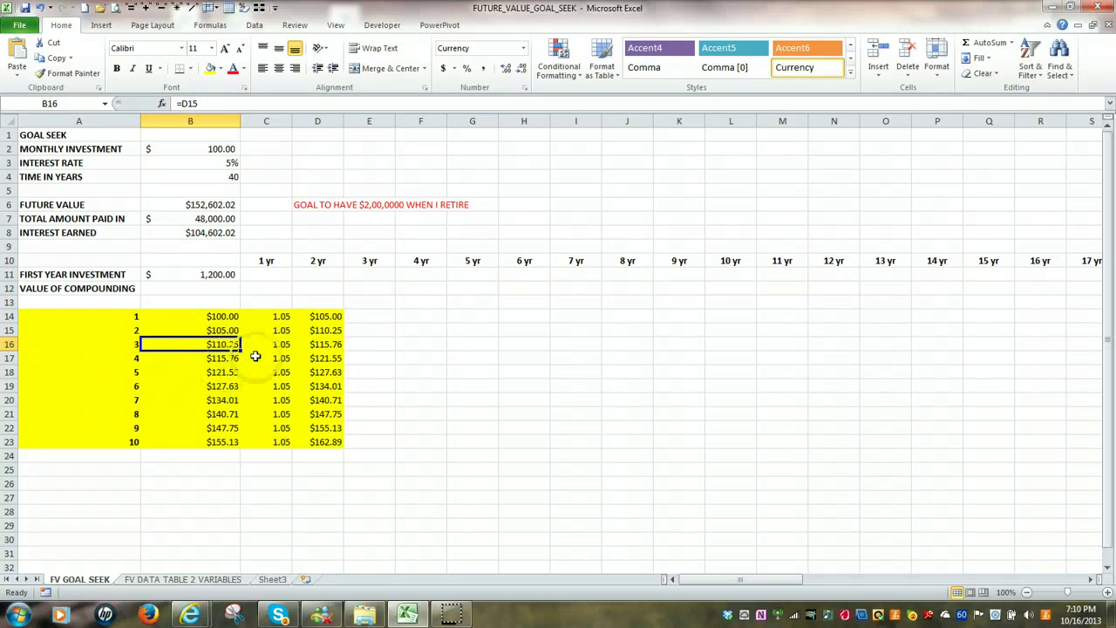
{"action": "left_click", "coordinate": [281, 345]}
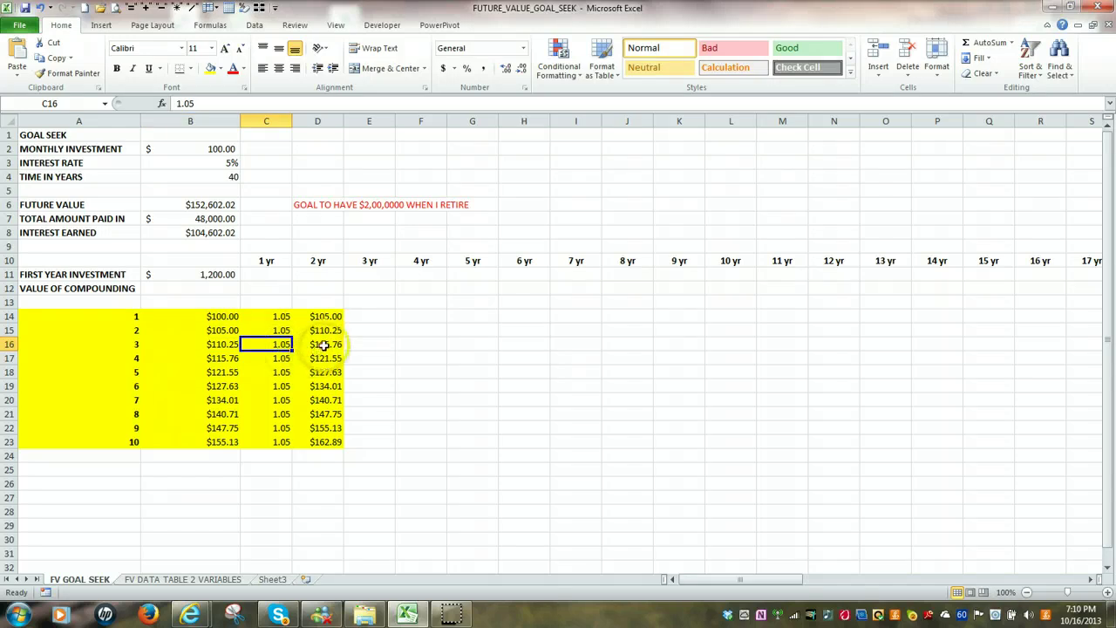
{"action": "left_click", "coordinate": [322, 345]}
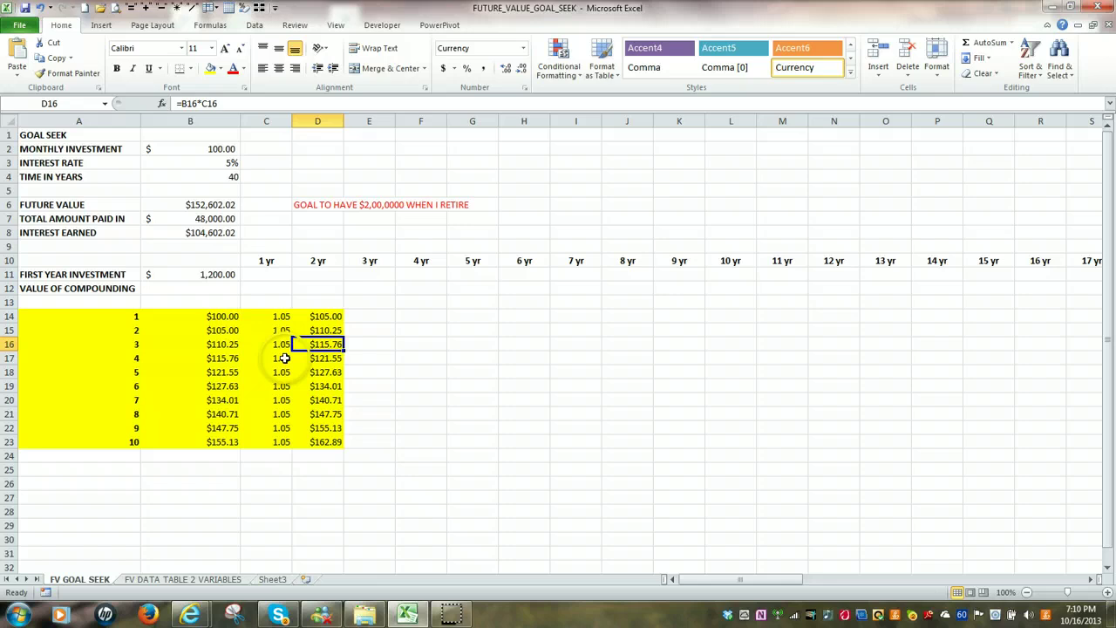
{"action": "left_click", "coordinate": [216, 359]}
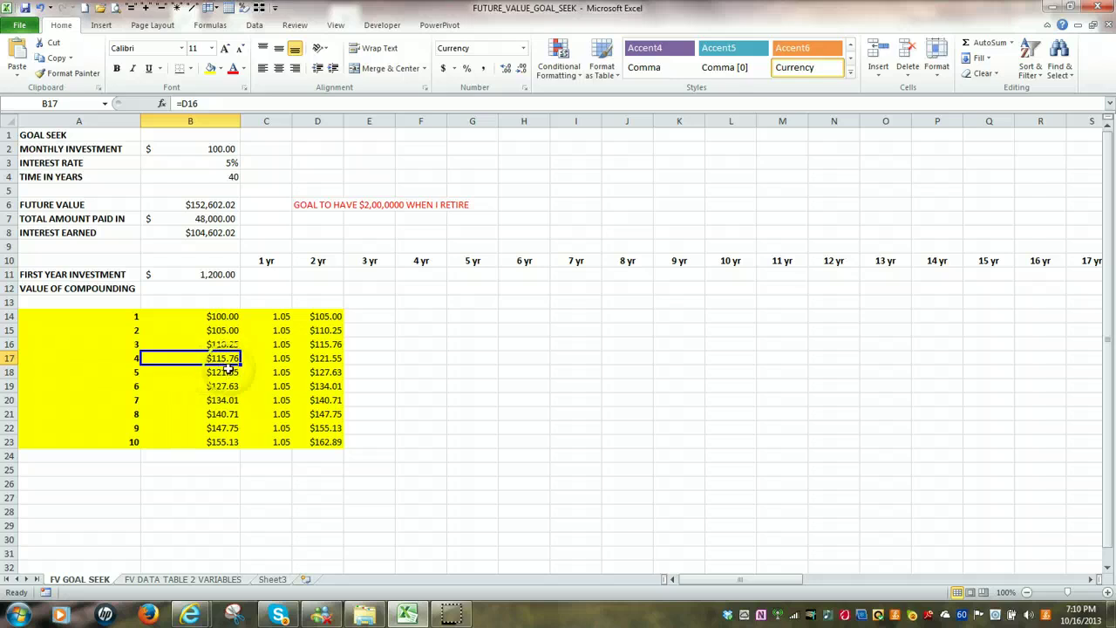
{"action": "left_click", "coordinate": [282, 359]}
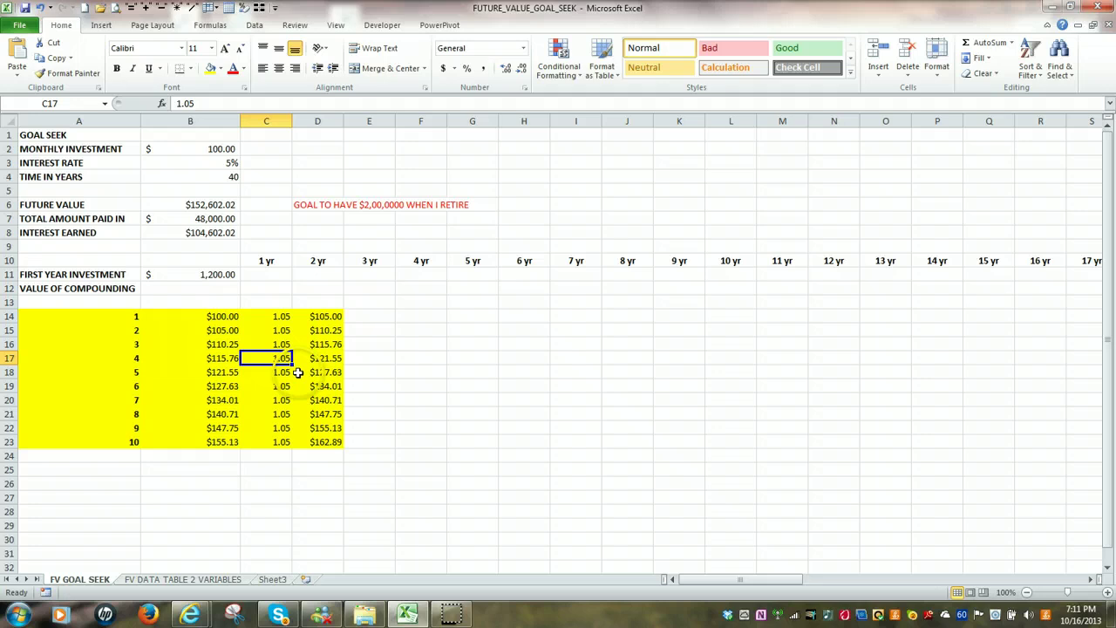
{"action": "left_click", "coordinate": [323, 359]}
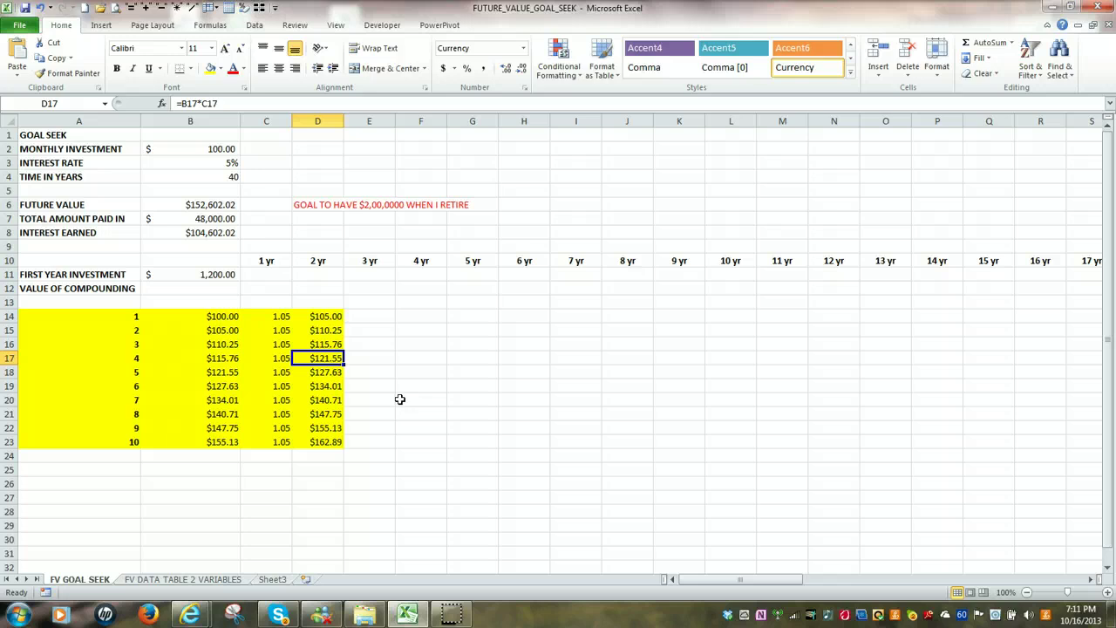
{"action": "left_click", "coordinate": [131, 442]}
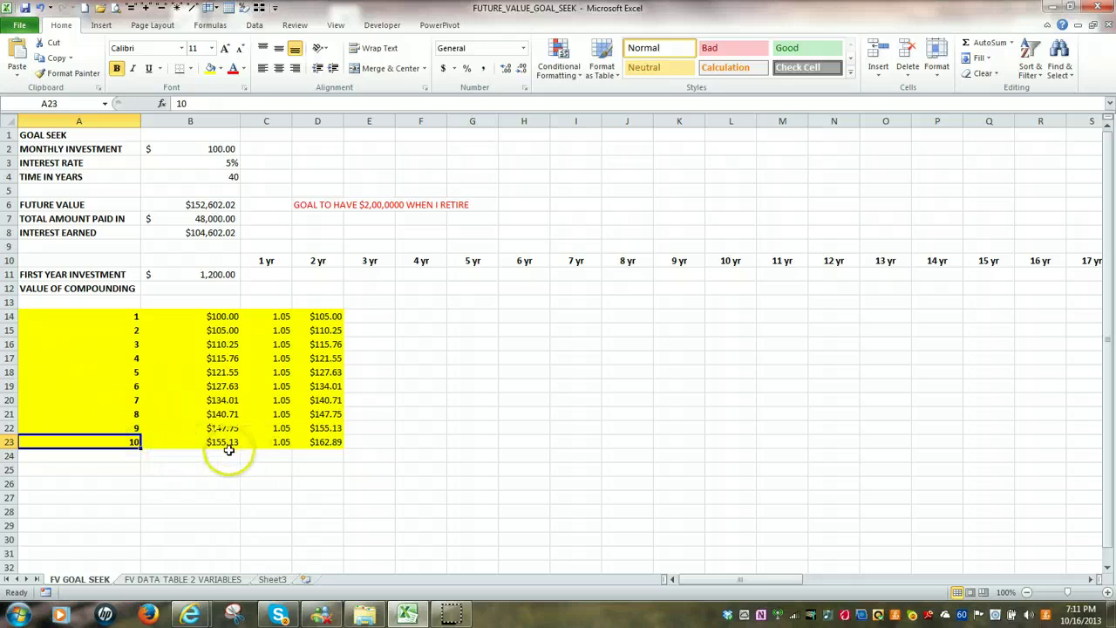
{"action": "left_click", "coordinate": [314, 444]}
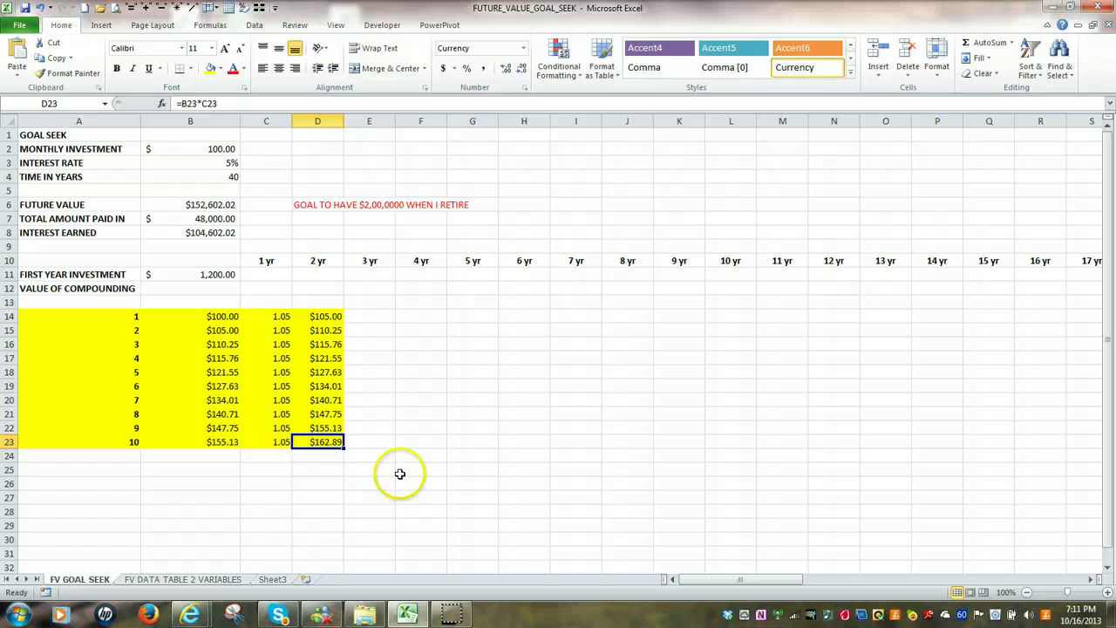
{"action": "left_click", "coordinate": [272, 274]}
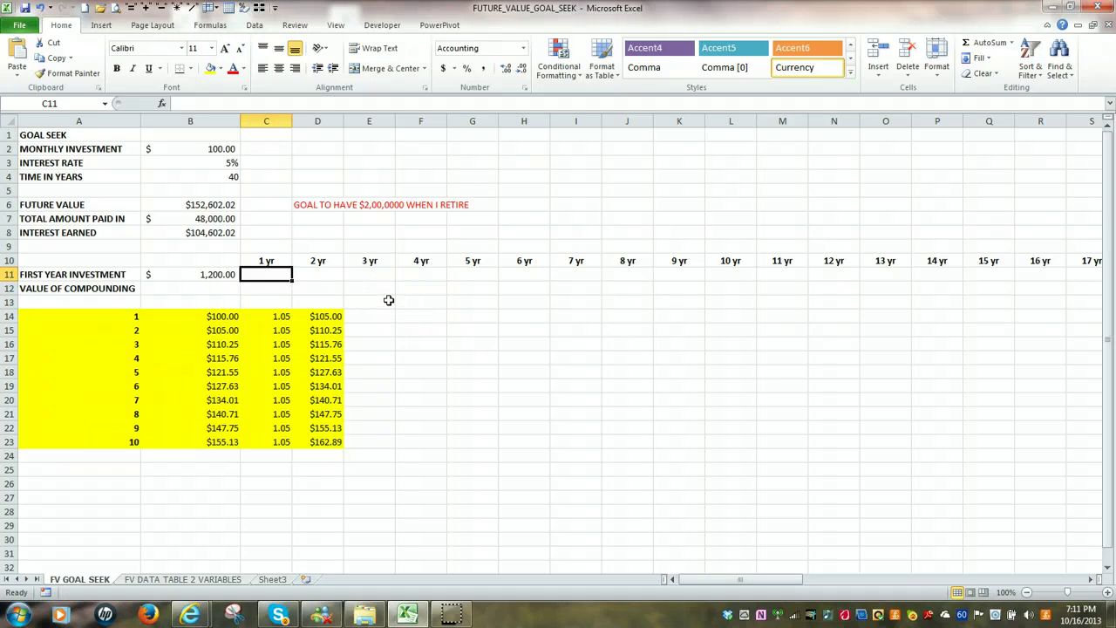
{"action": "left_click", "coordinate": [225, 278]}
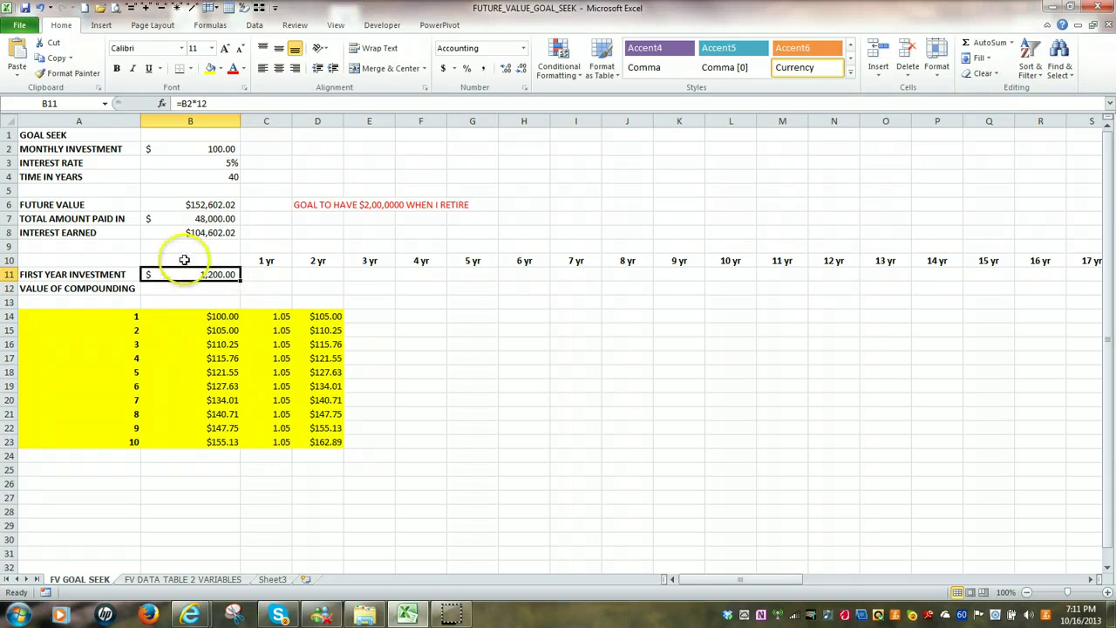
{"action": "double_click", "coordinate": [209, 276]}
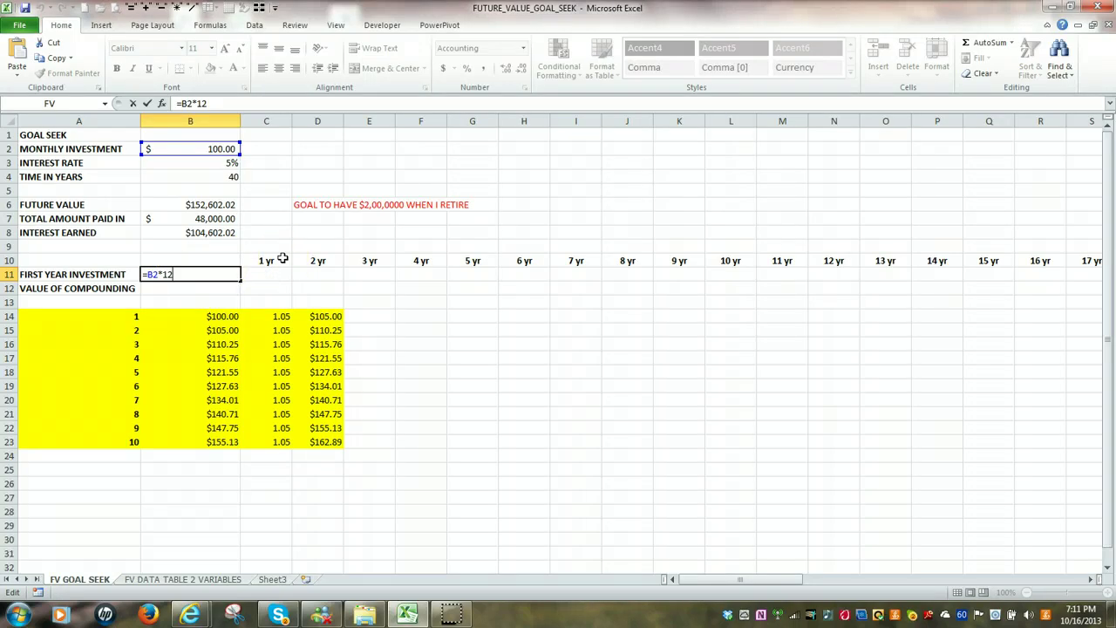
{"action": "key", "text": "Tab"}
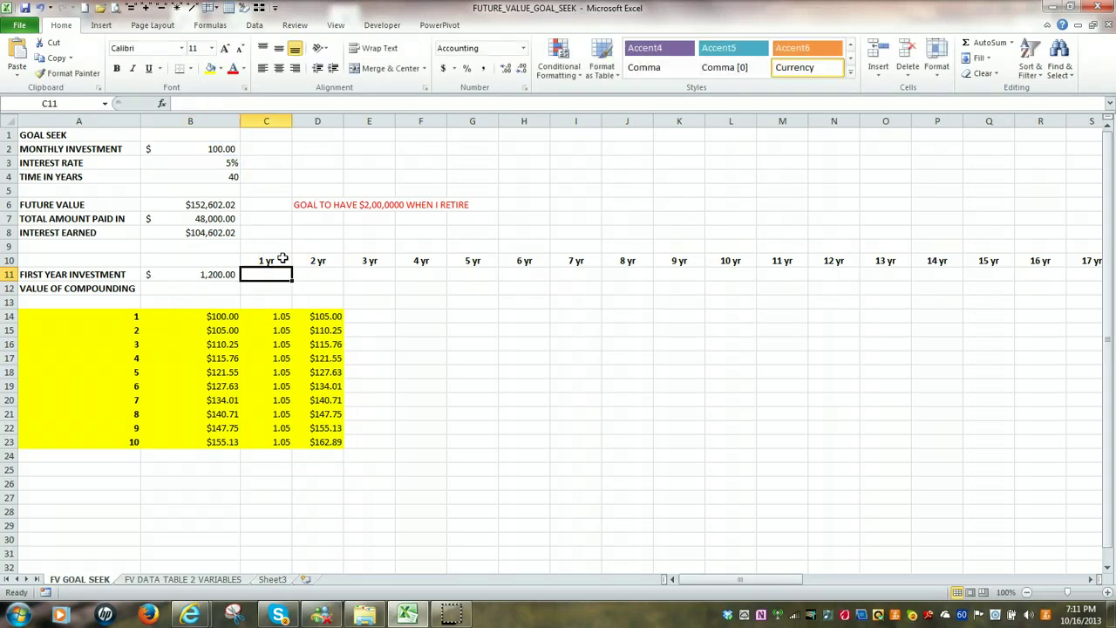
{"action": "left_click", "coordinate": [218, 275]}
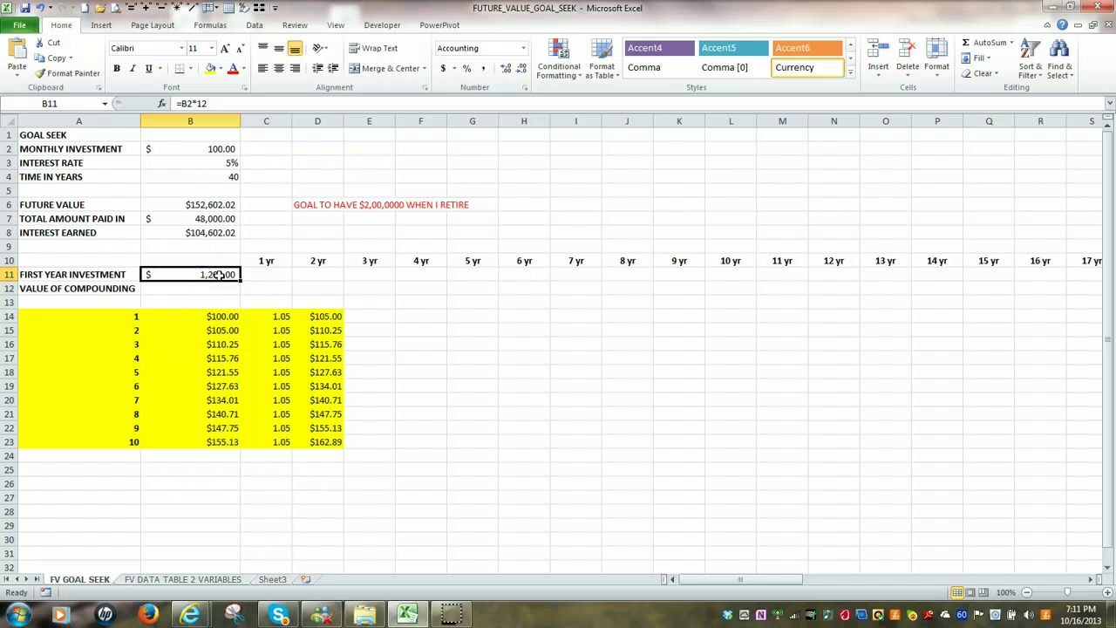
{"action": "left_click", "coordinate": [266, 274]}
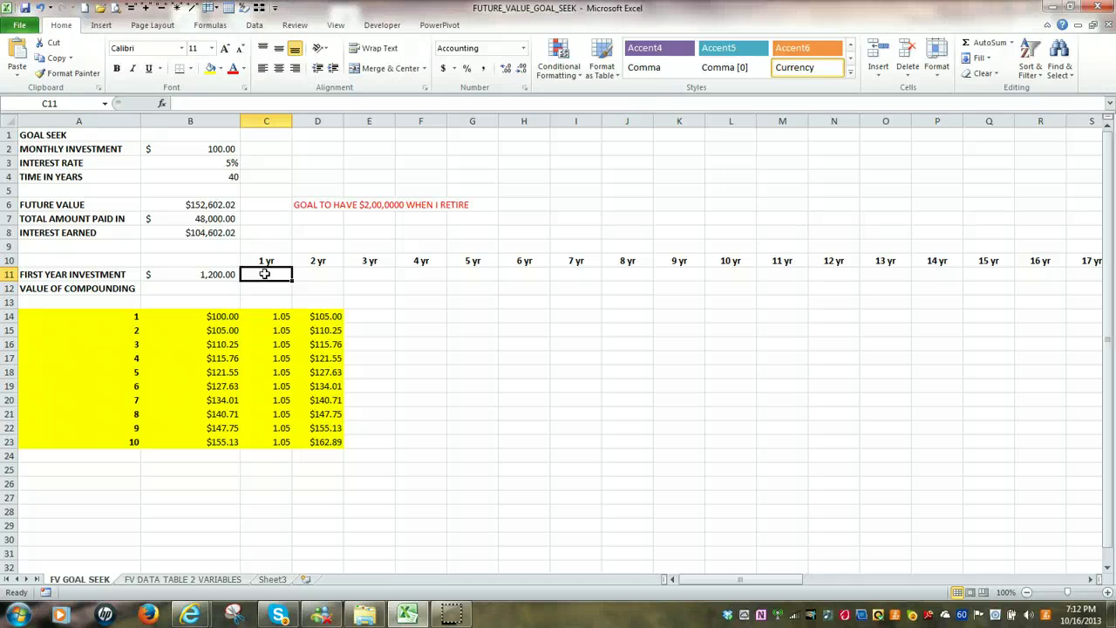
Step: Enter =B11*(1+$B$3) in C11, growing the first-year amount to $1,260.00
{"action": "type", "text": "="}
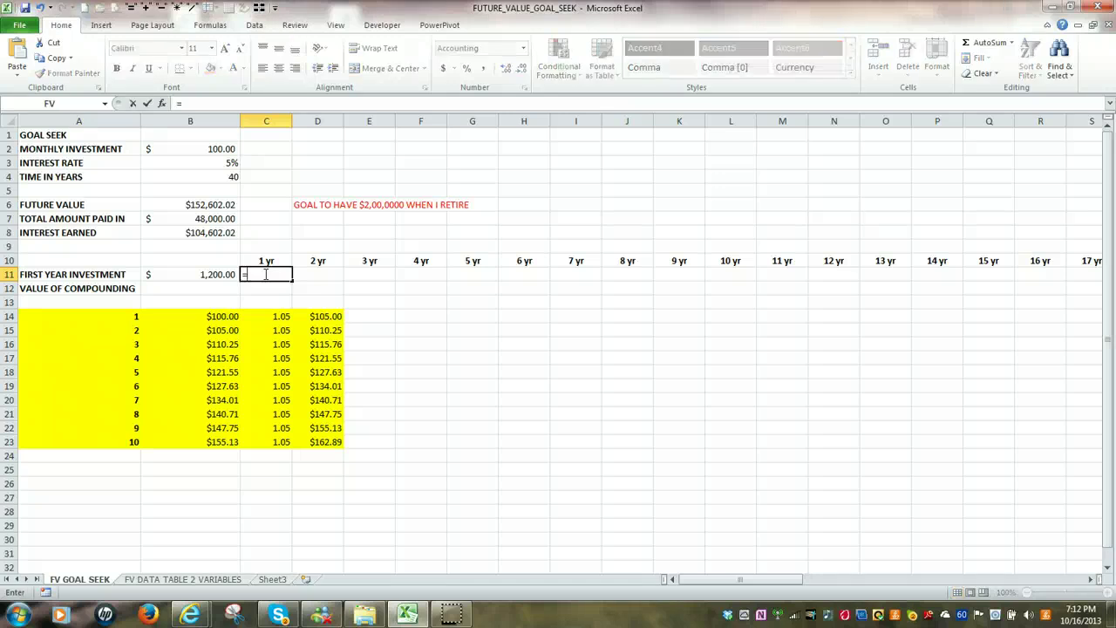
{"action": "left_click", "coordinate": [209, 274]}
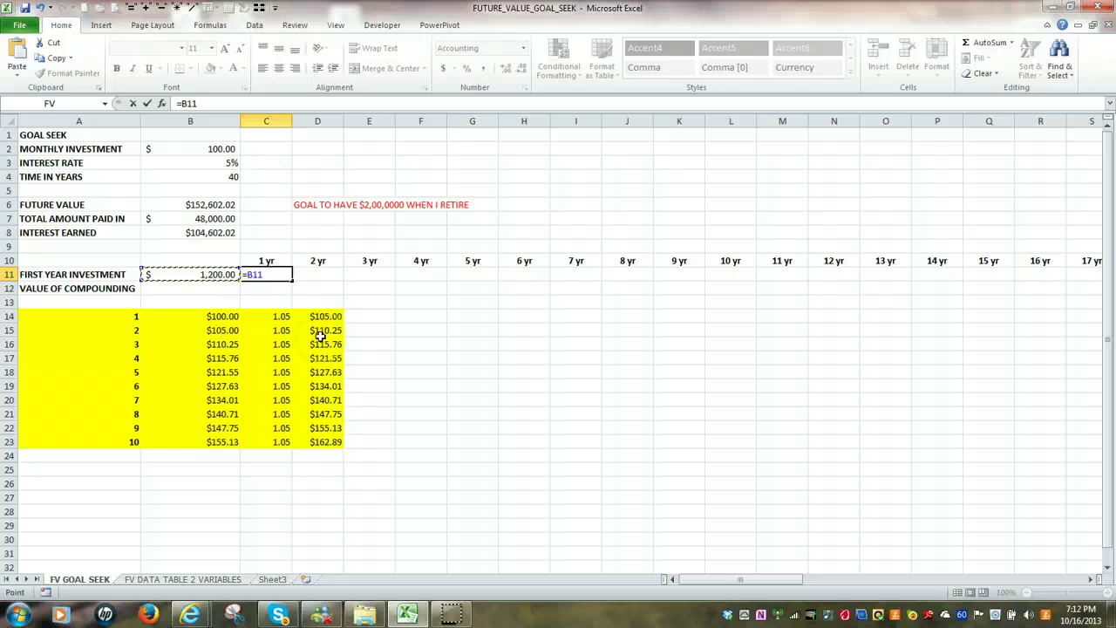
{"action": "type", "text": "*"}
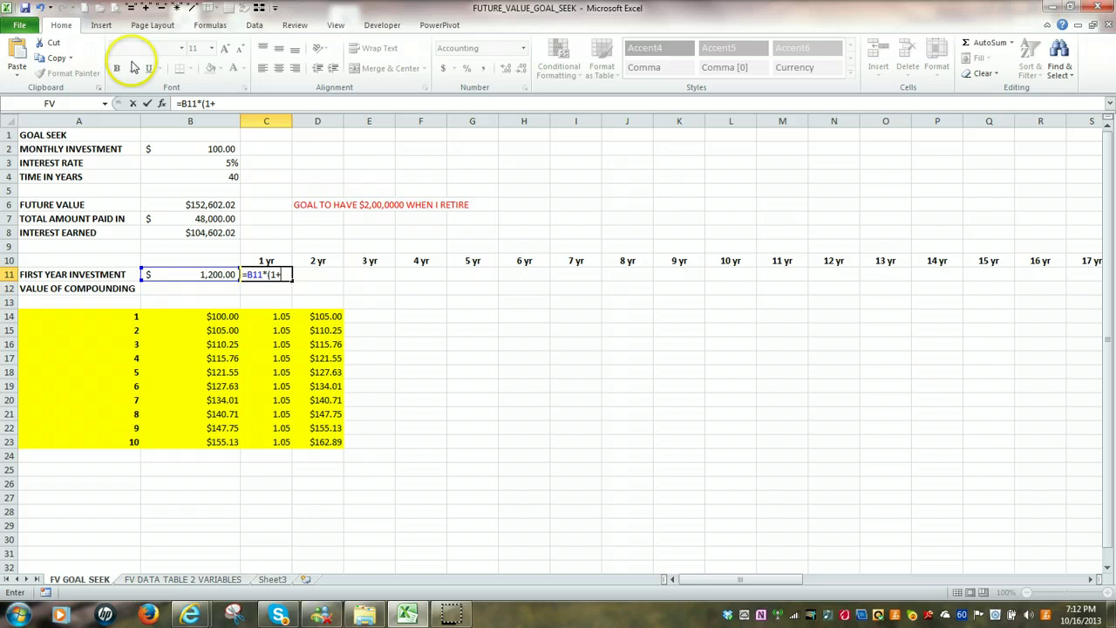
{"action": "left_click", "coordinate": [226, 164]}
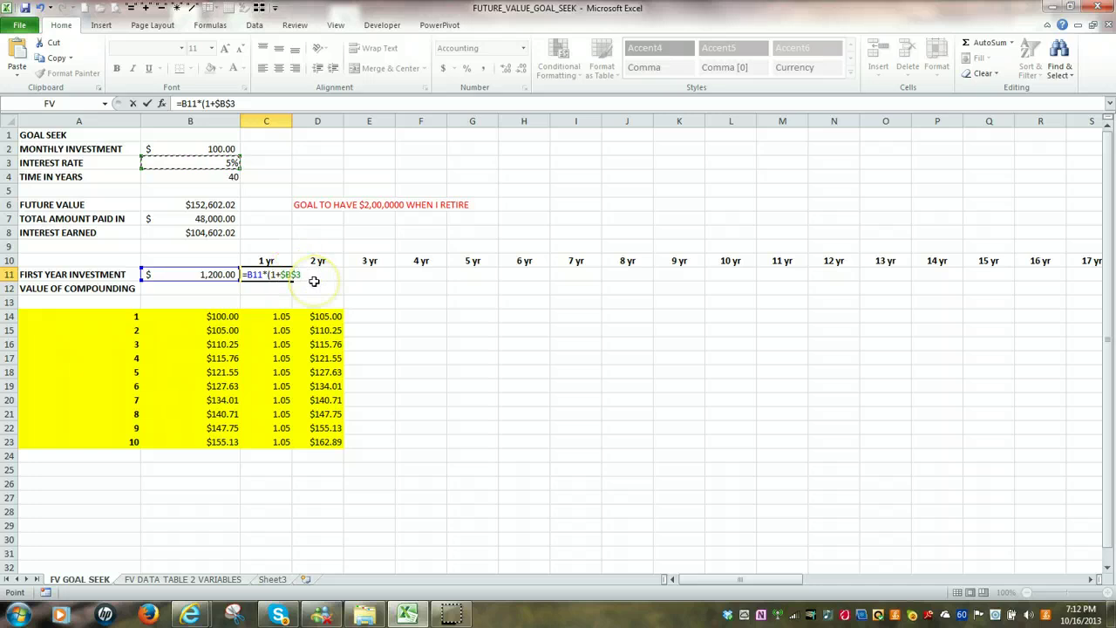
{"action": "type", "text": ")"}
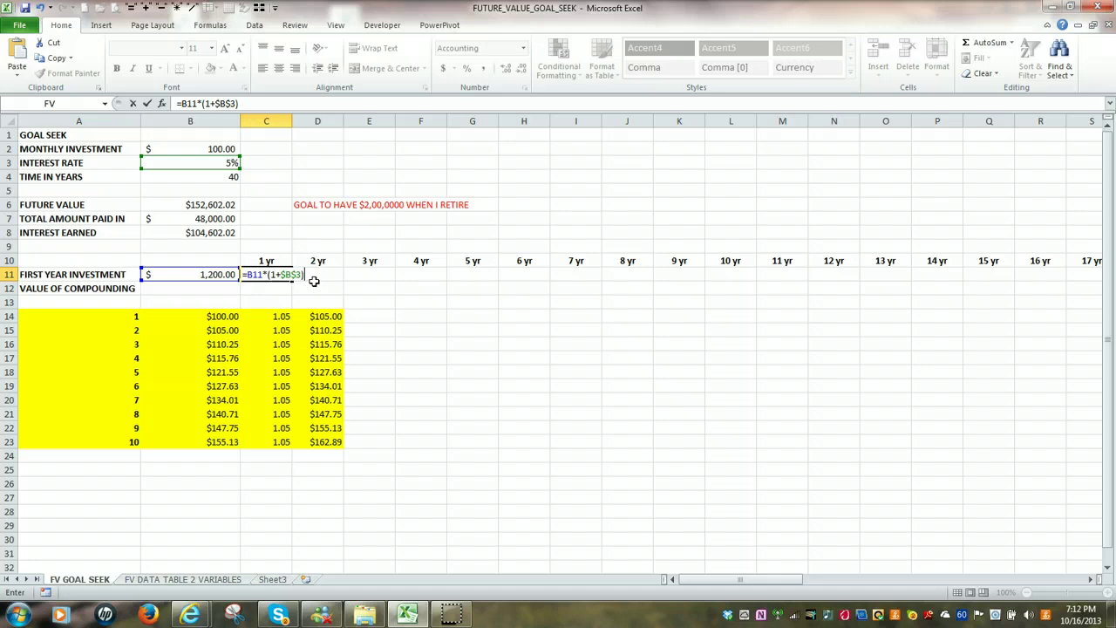
{"action": "left_click", "coordinate": [147, 104]}
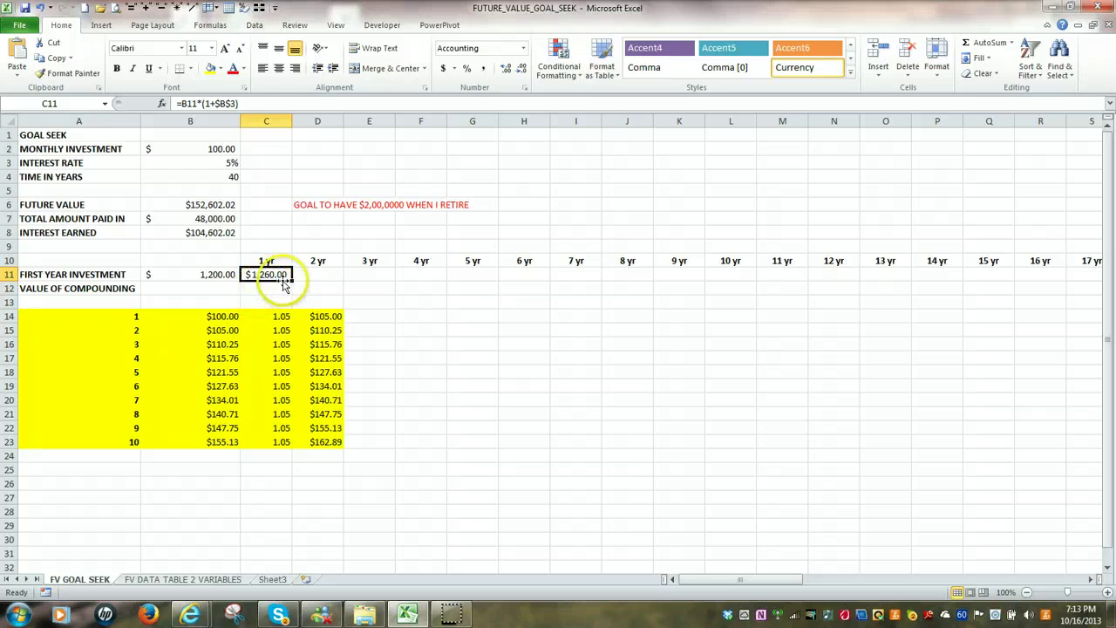
Step: Fill C11's formula right to AZ11 and verify AZ11's =AY11*(1+$B$3) gives $13,760.88
{"action": "left_click_drag", "start_coordinate": [294, 282], "coordinate": [1092, 285]}
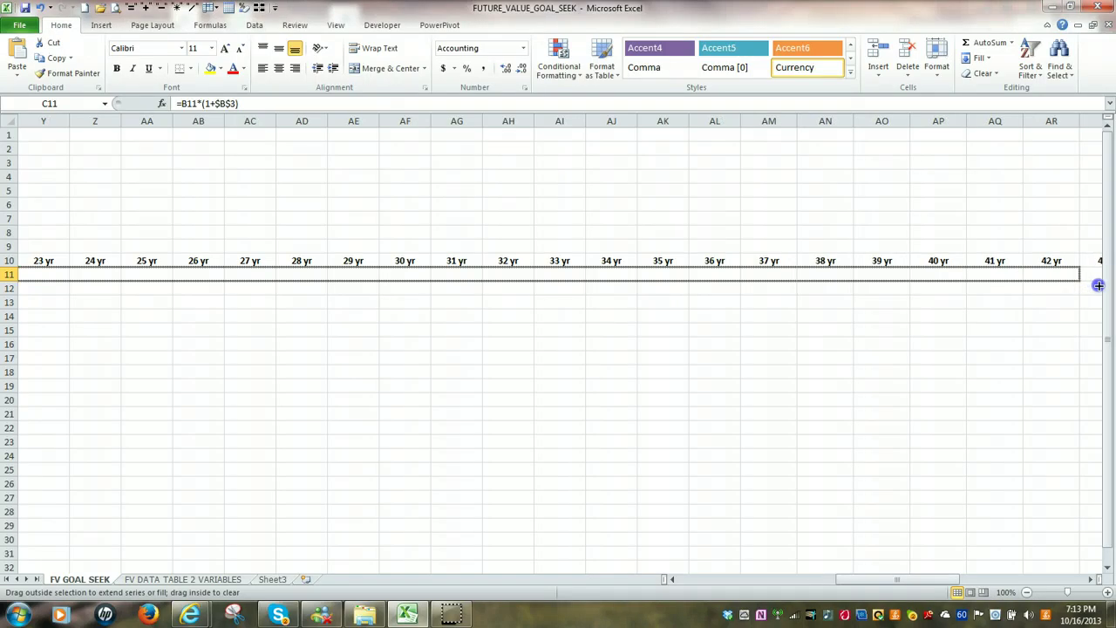
{"action": "left_click_drag", "start_coordinate": [1101, 285], "coordinate": [680, 269]}
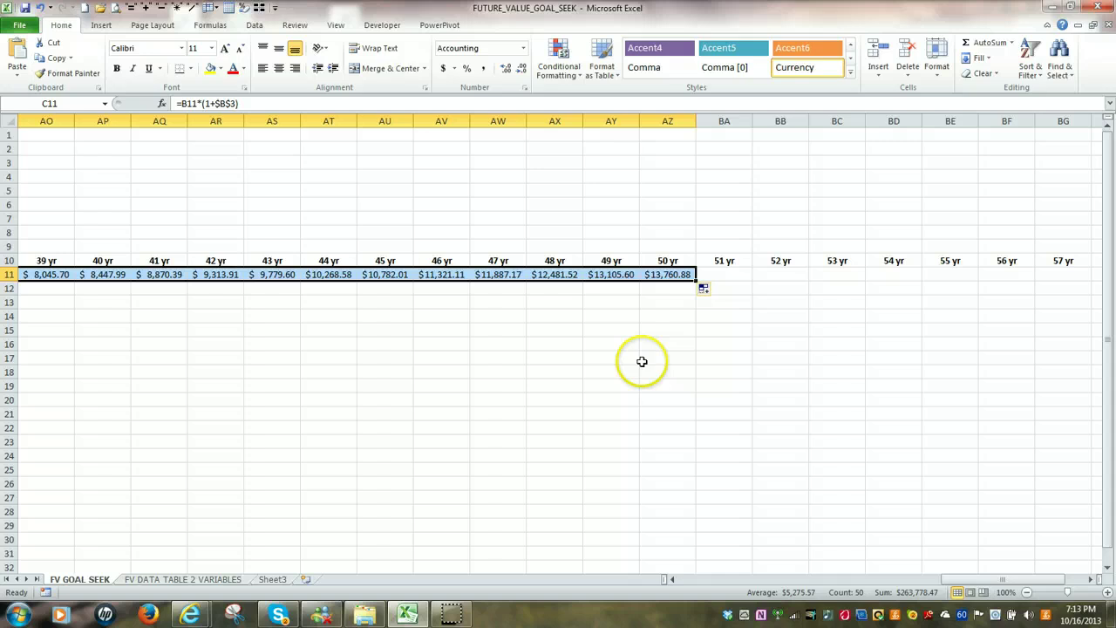
{"action": "left_click", "coordinate": [654, 276]}
{"action": "double_click", "coordinate": [654, 276]}
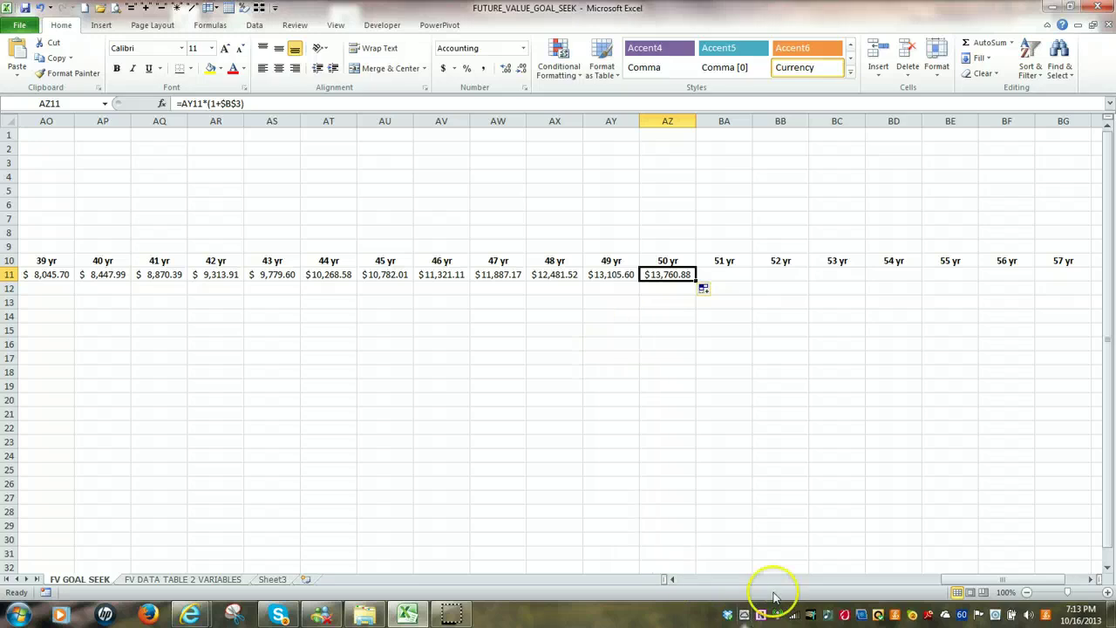
{"action": "left_click_drag", "start_coordinate": [950, 581], "coordinate": [668, 581]}
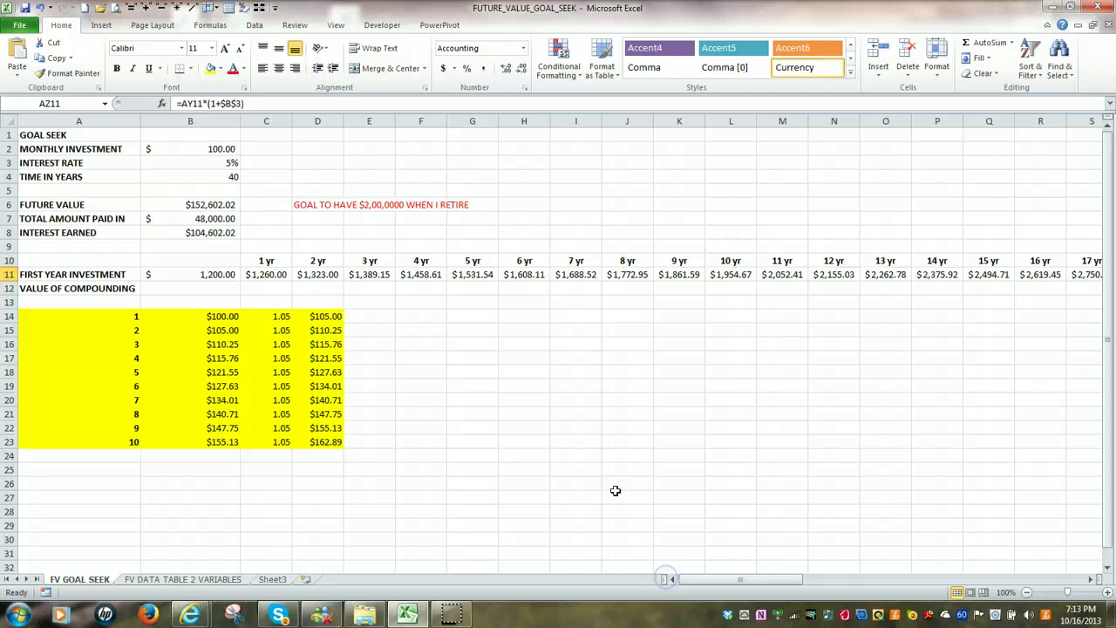